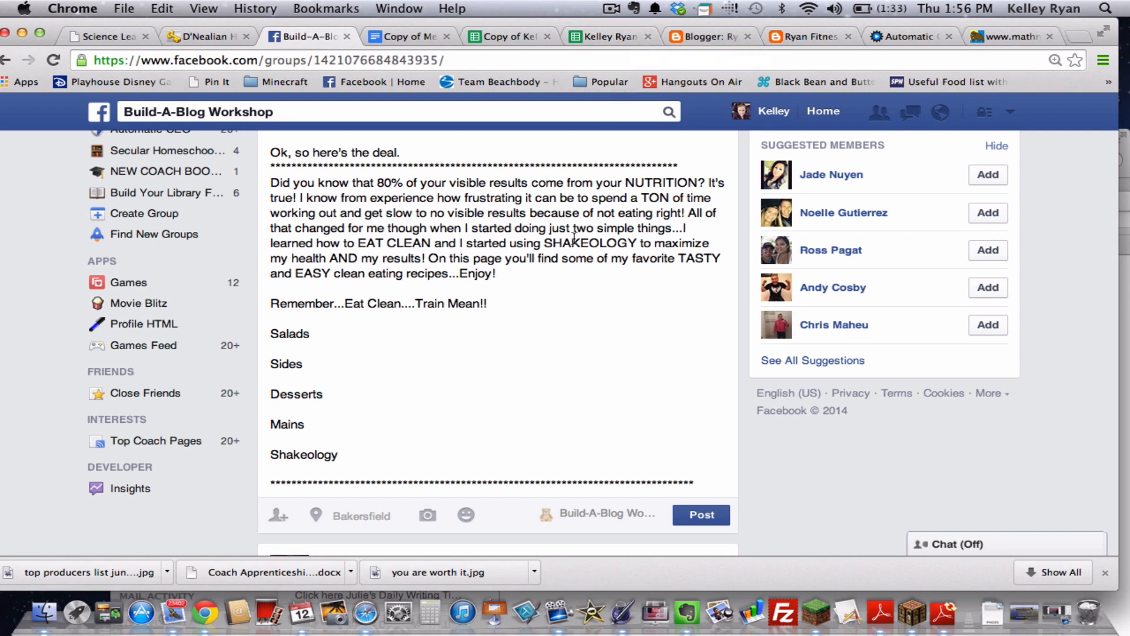
scroll(572, 236, "up", 8)
scroll(573, 237, "up", 5)
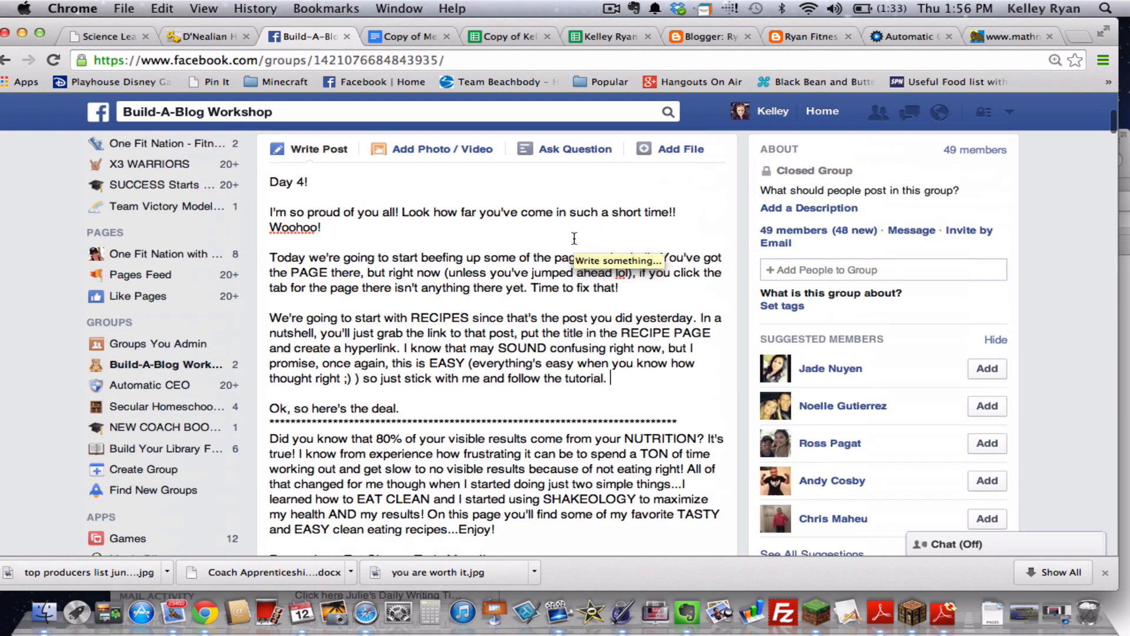
scroll(573, 236, "down", 3)
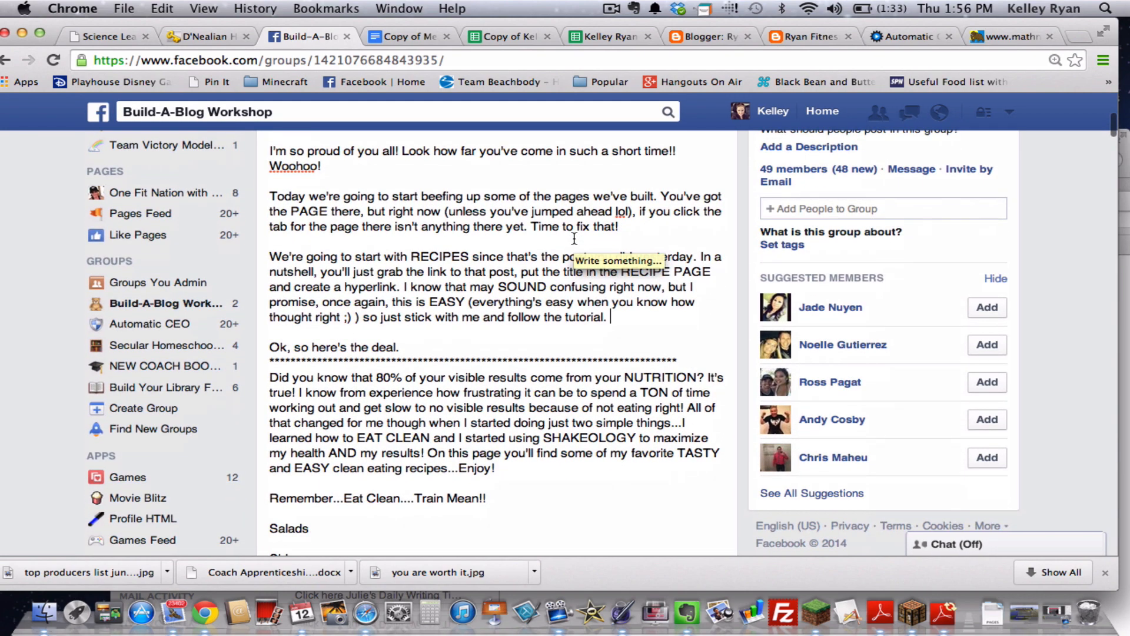
scroll(573, 237, "up", 1)
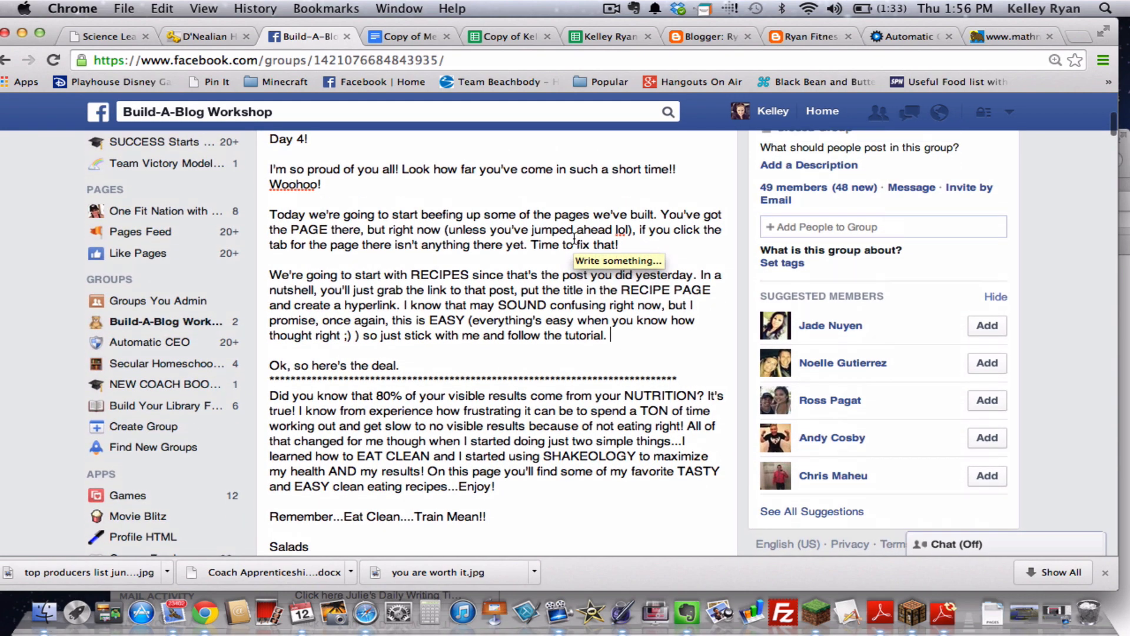
scroll(574, 237, "down", 2)
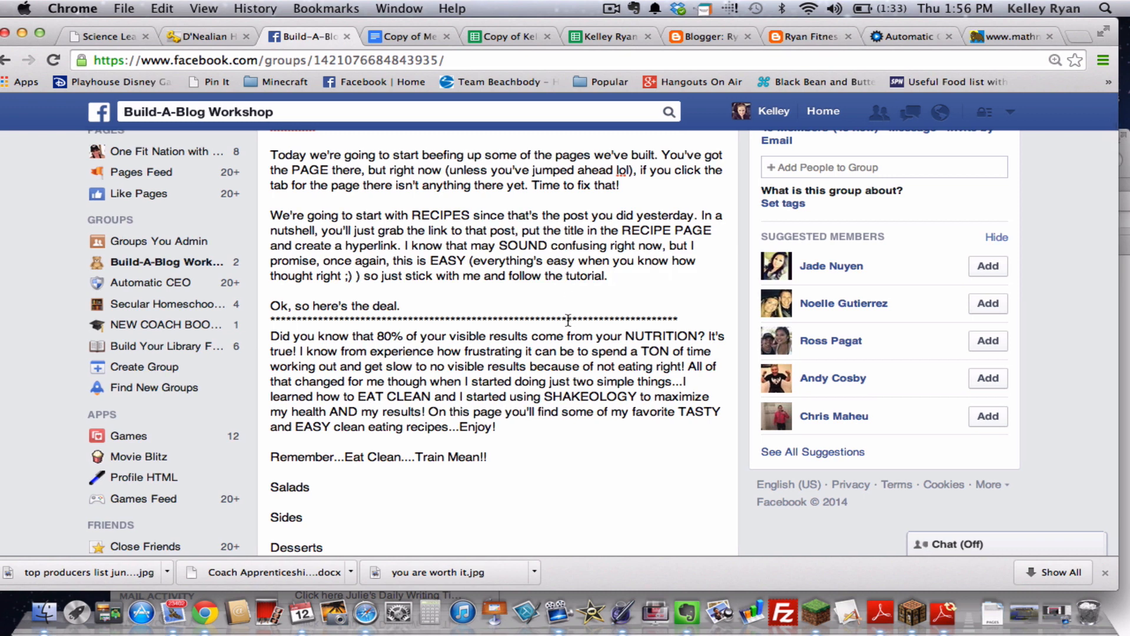
scroll(568, 318, "down", 1)
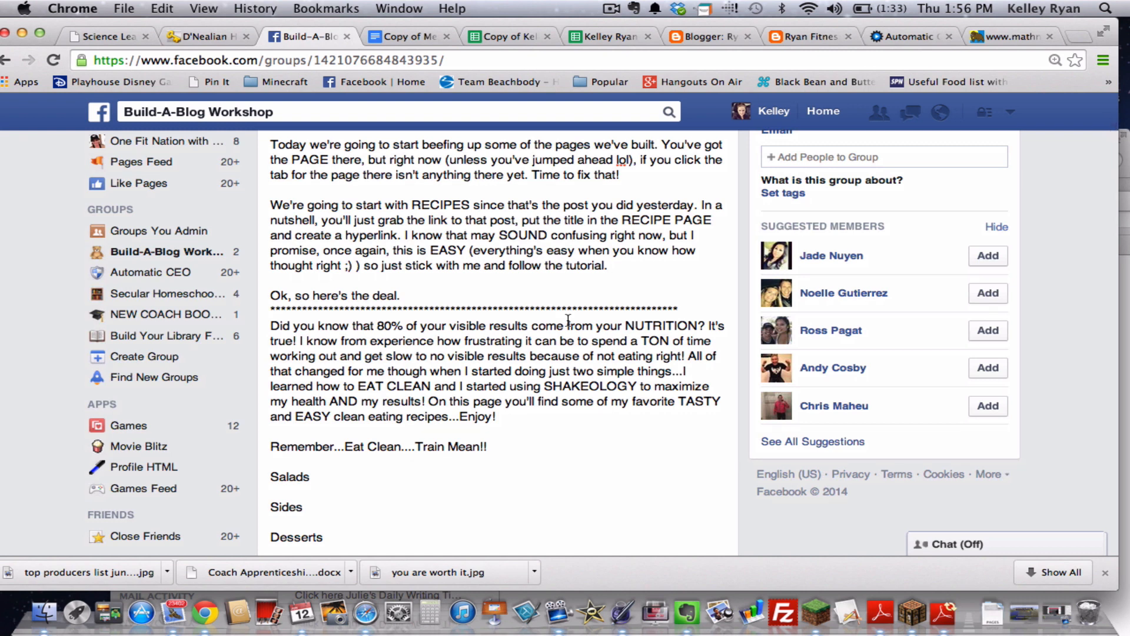
scroll(568, 319, "down", 1)
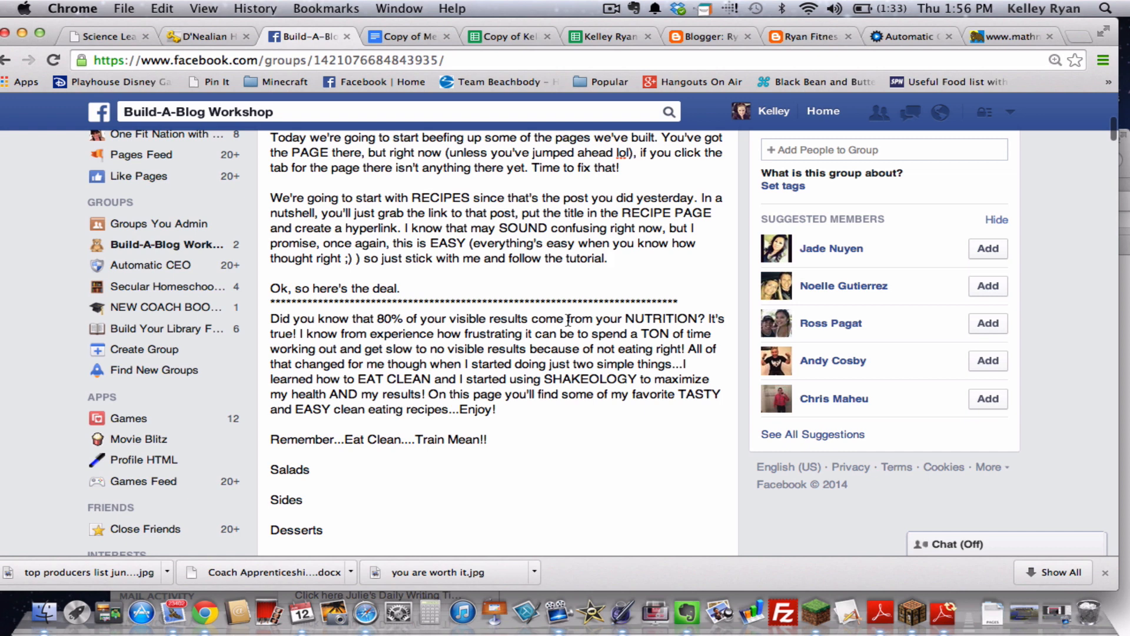
scroll(568, 320, "down", 1)
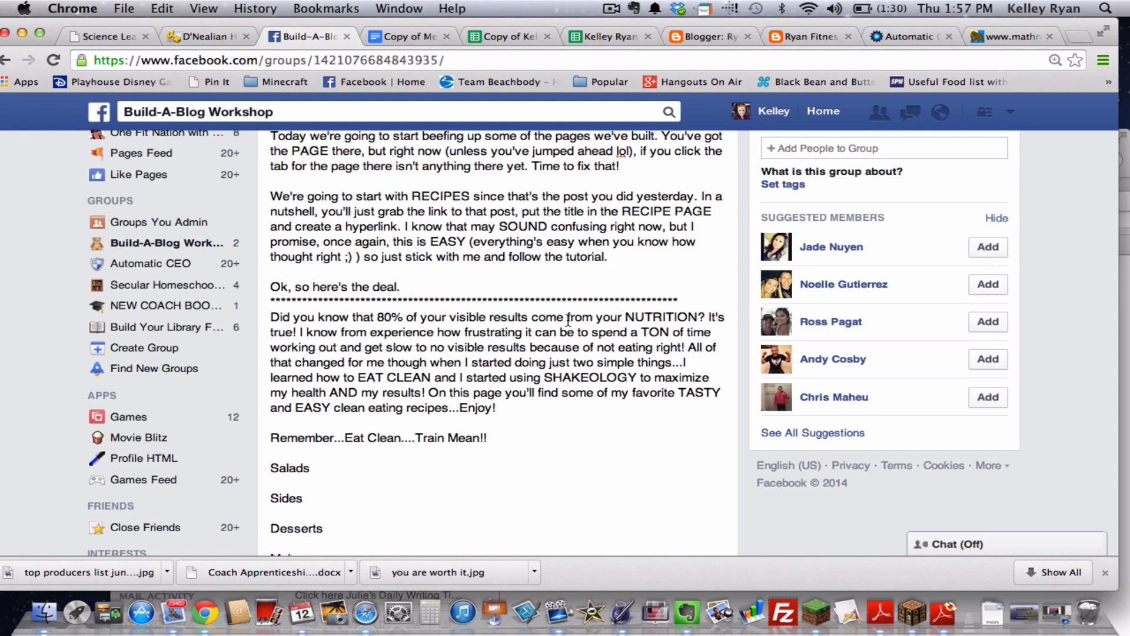
scroll(568, 320, "down", 1)
scroll(567, 319, "down", 3)
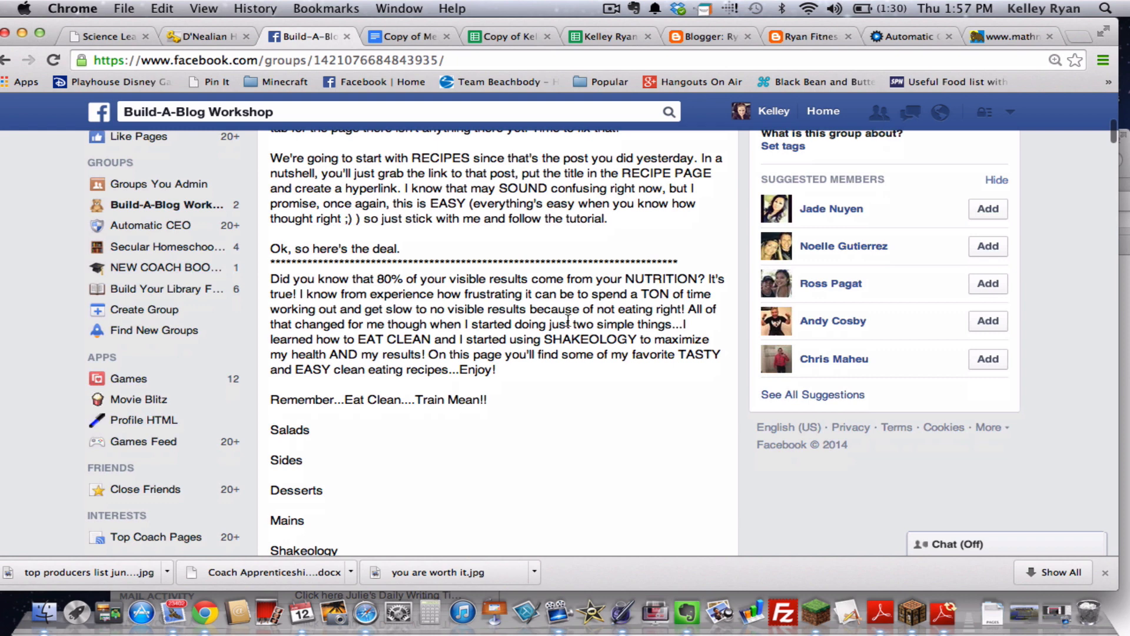
scroll(567, 320, "down", 1)
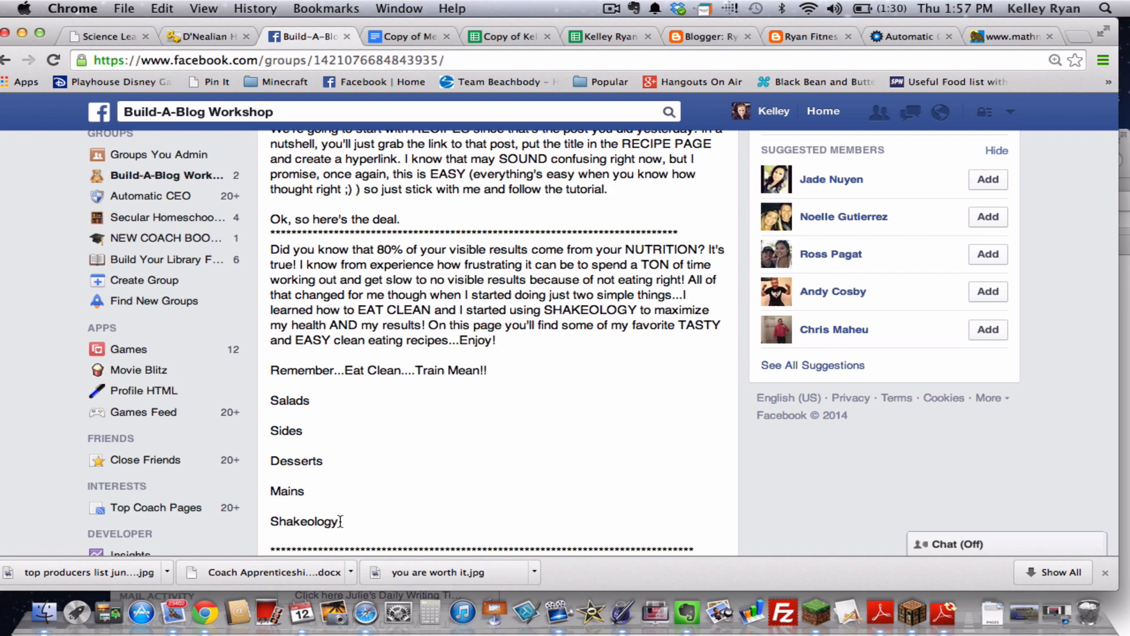
- Select the Facebook recipe text from the 'Did you know' intro through Shakeology
mouse_move(340, 524)
left_mouse_down()
mouse_move(276, 386)
mouse_move(268, 251)
left_mouse_up()
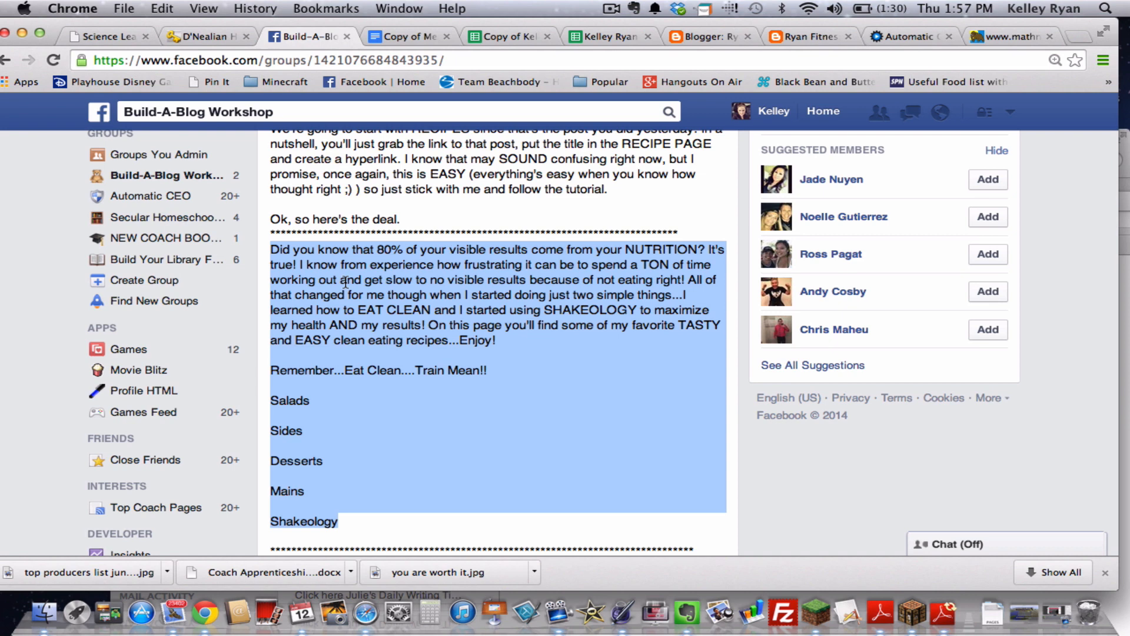
- From Blogger home, reach the Ryan Fitness Pages list and edit the Eat Clean Recipes page
left_click(702, 35)
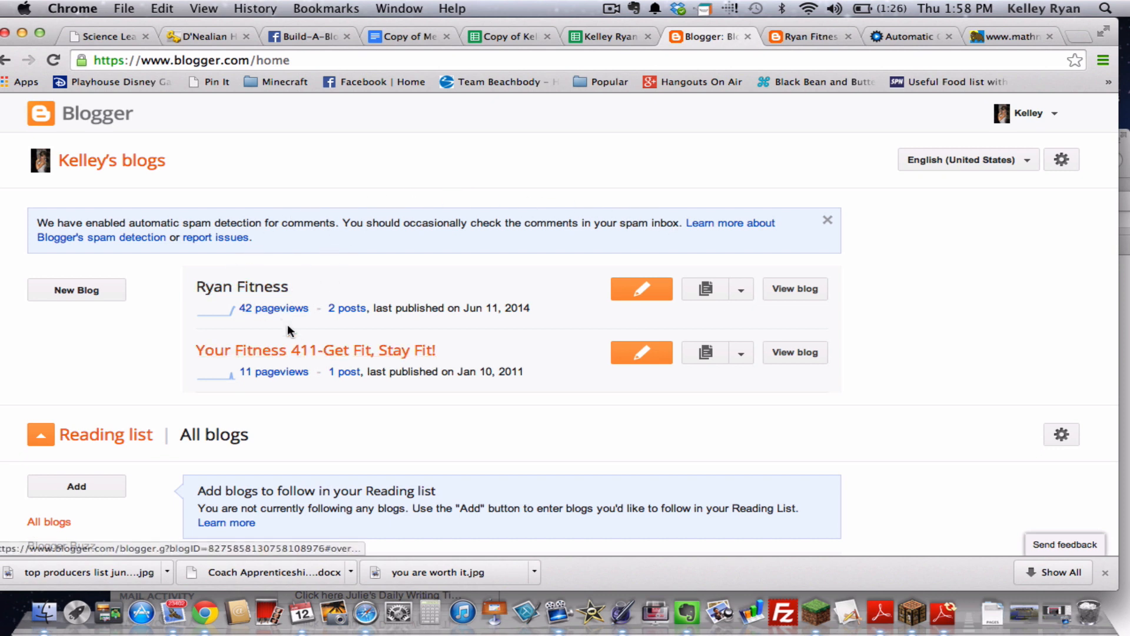
left_click(267, 289)
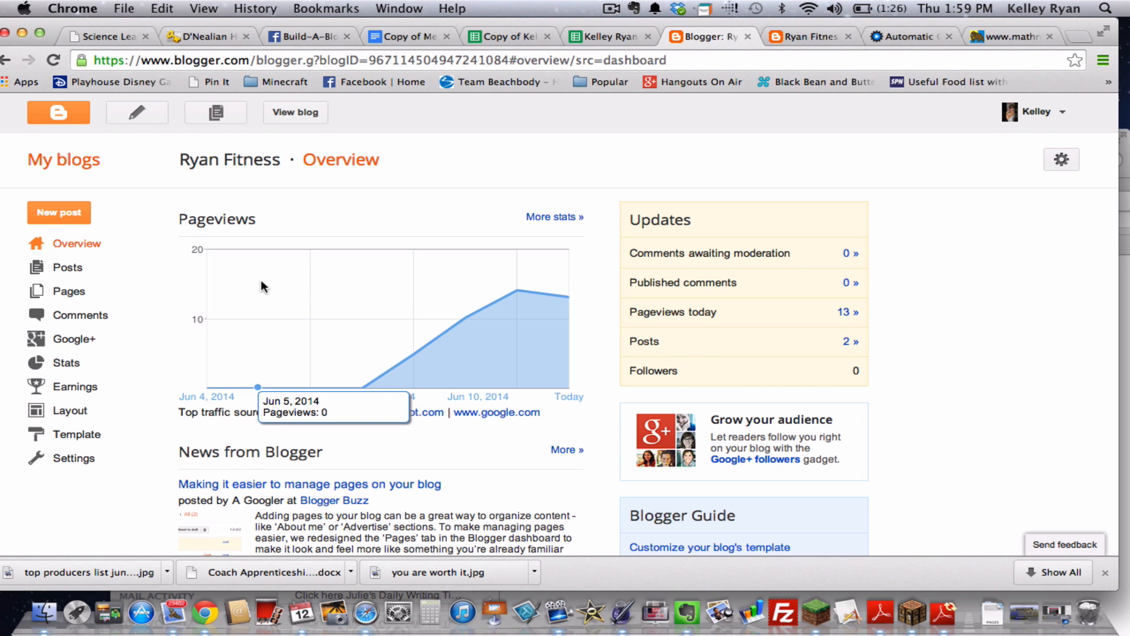
mouse_move(209, 386)
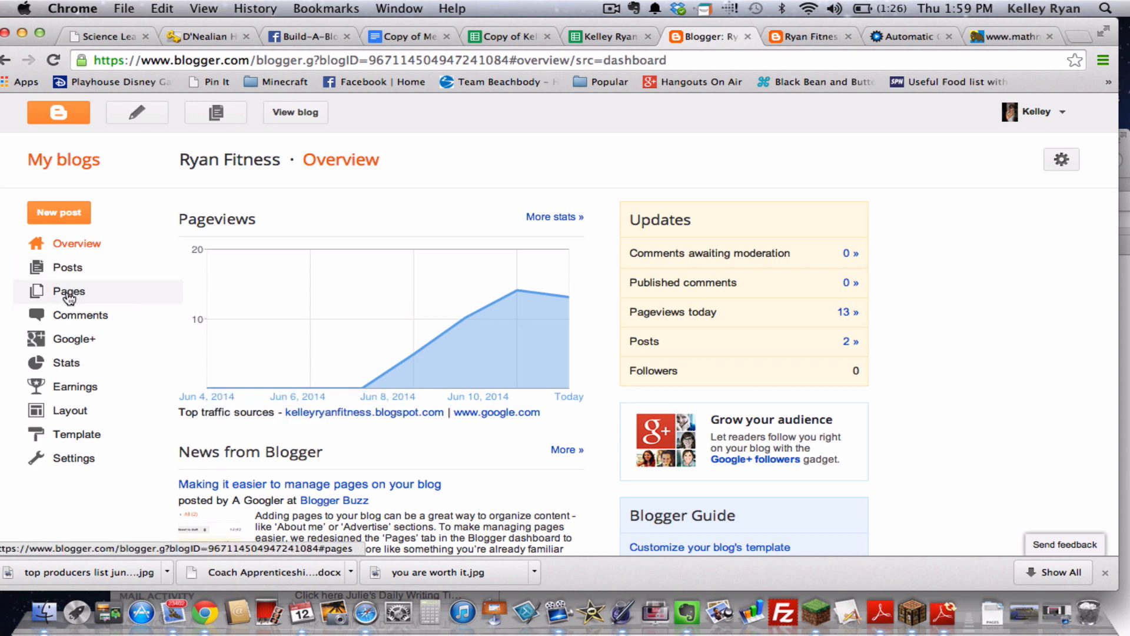
left_click(69, 297)
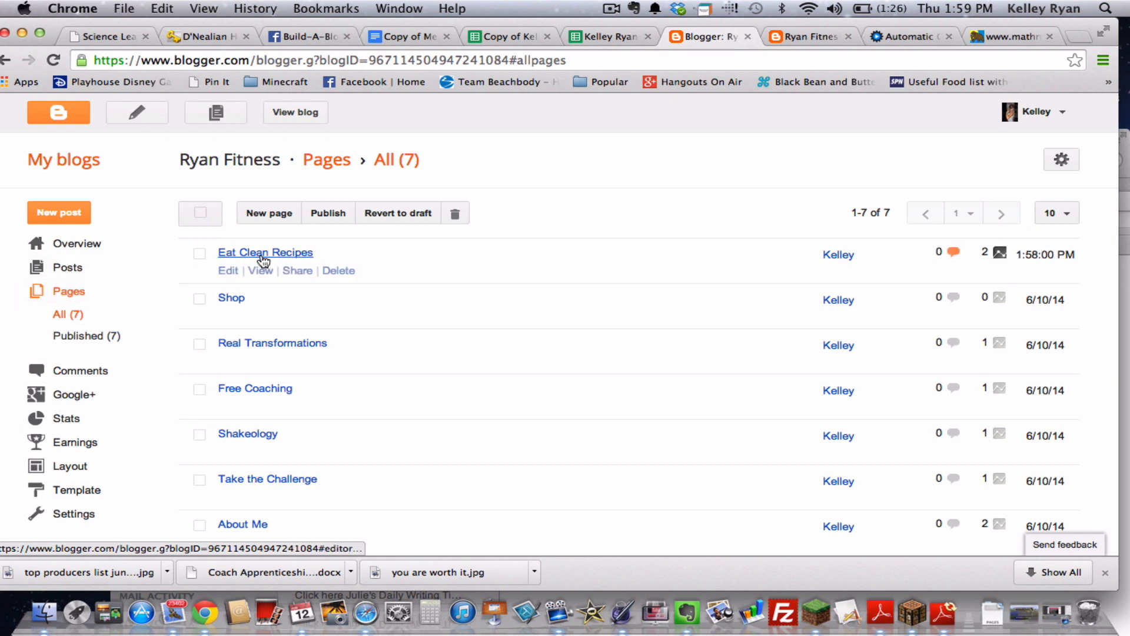
left_click(264, 255)
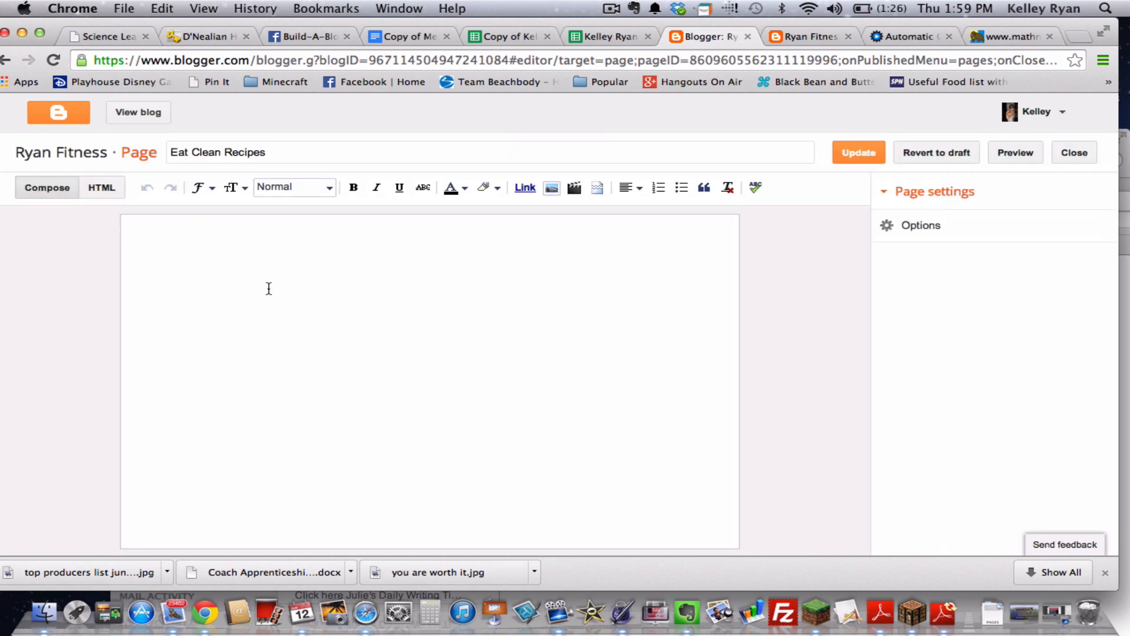
- Paste the copied recipe text into the empty Eat Clean Recipes page body
left_click(275, 254)
key("super+v")
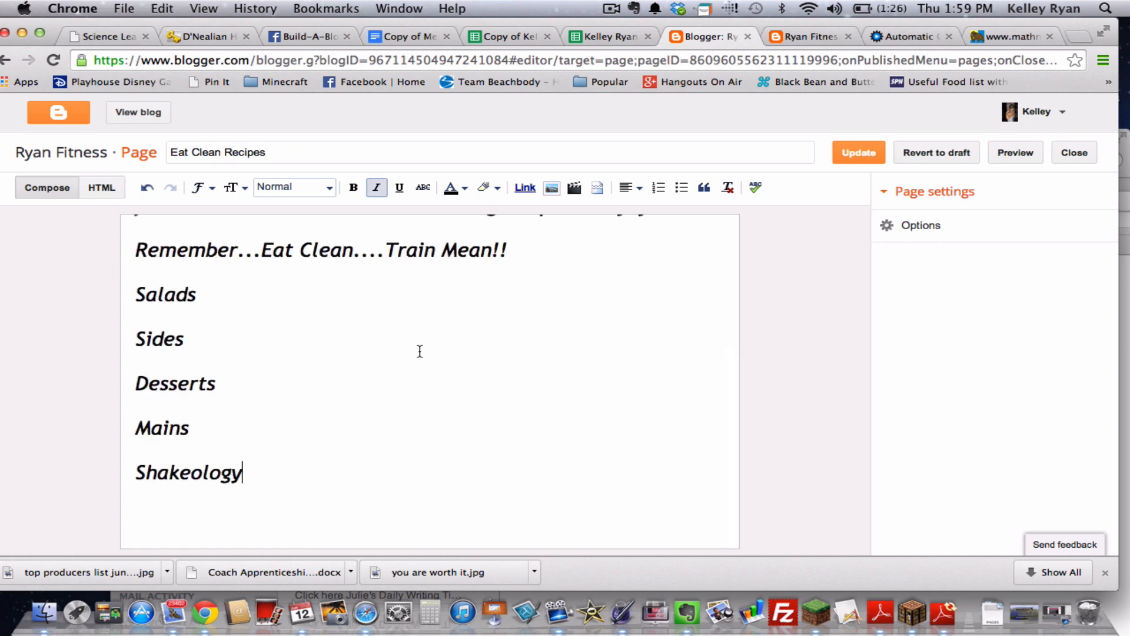
scroll(419, 351, "up", 5)
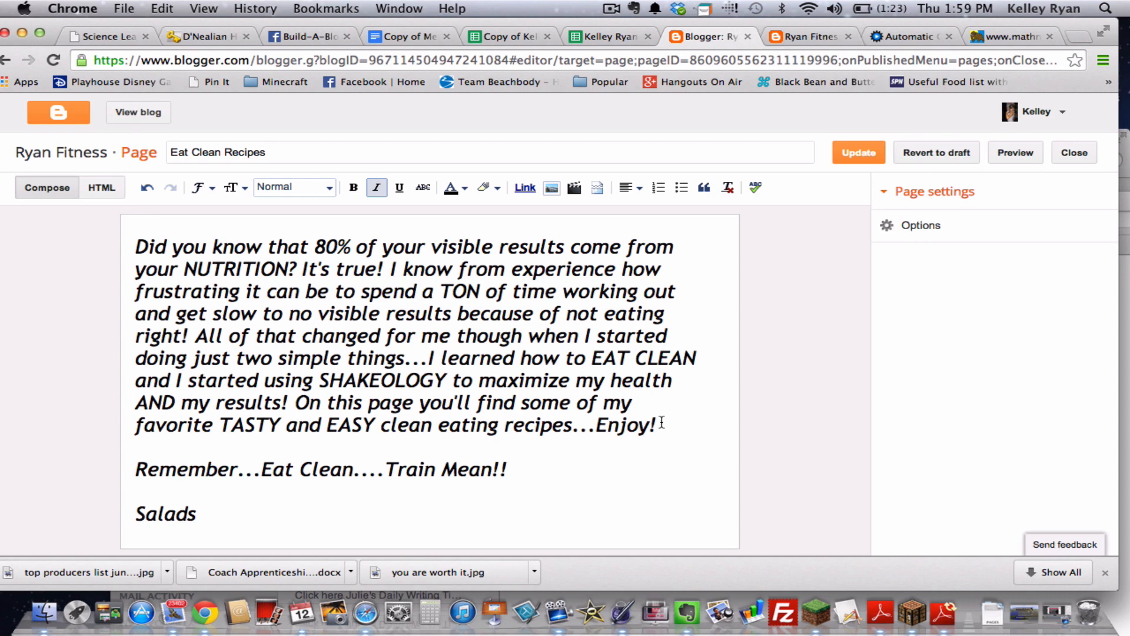
- Make the intro paragraph Normal size, then select the Remember...Eat Clean....Train Mean!! line
left_click_drag(661, 424, 135, 246)
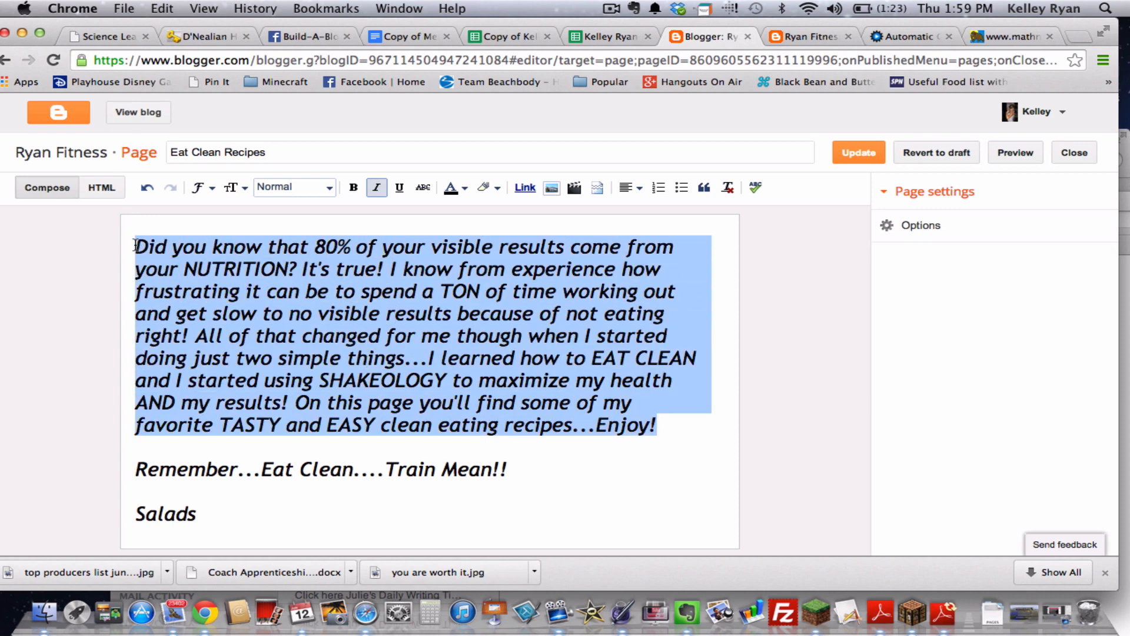
left_click(240, 186)
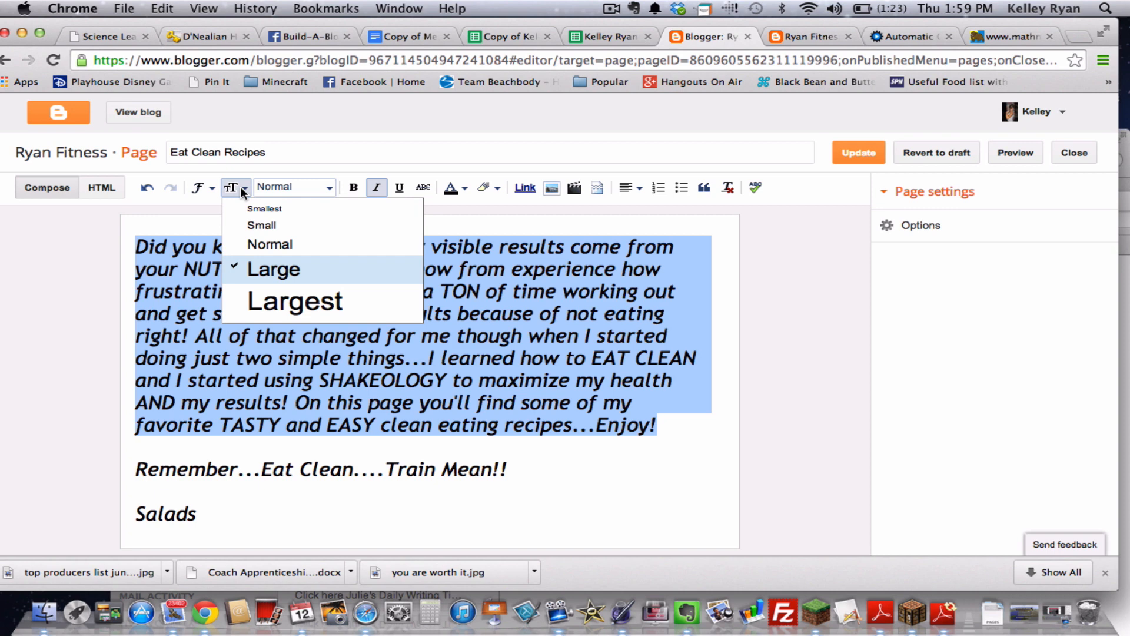
left_click(259, 247)
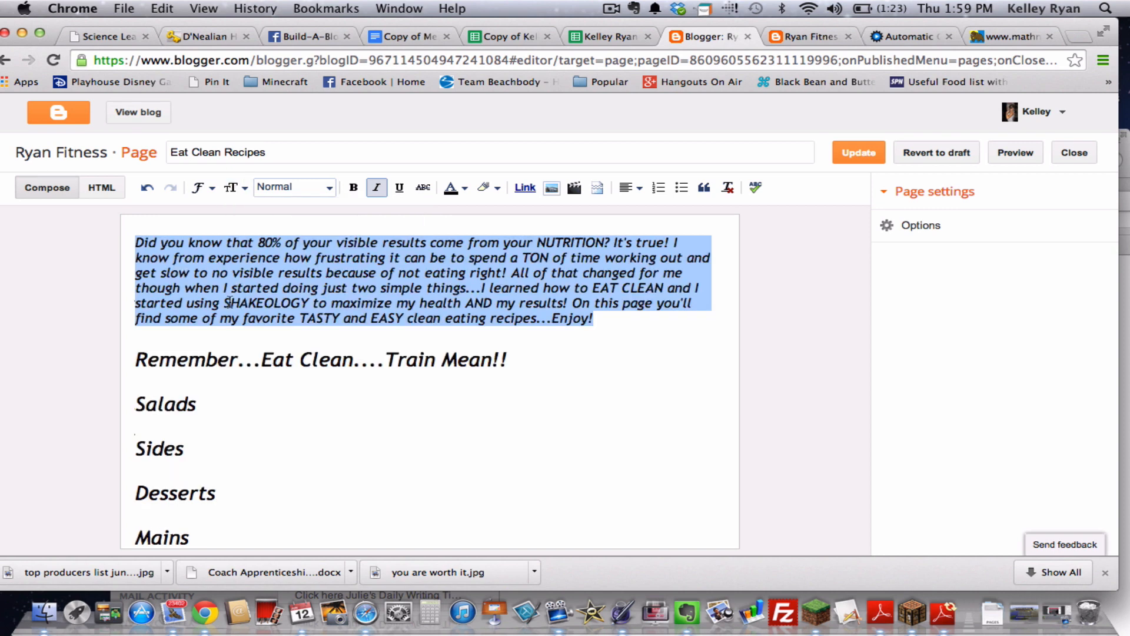
left_click(380, 362)
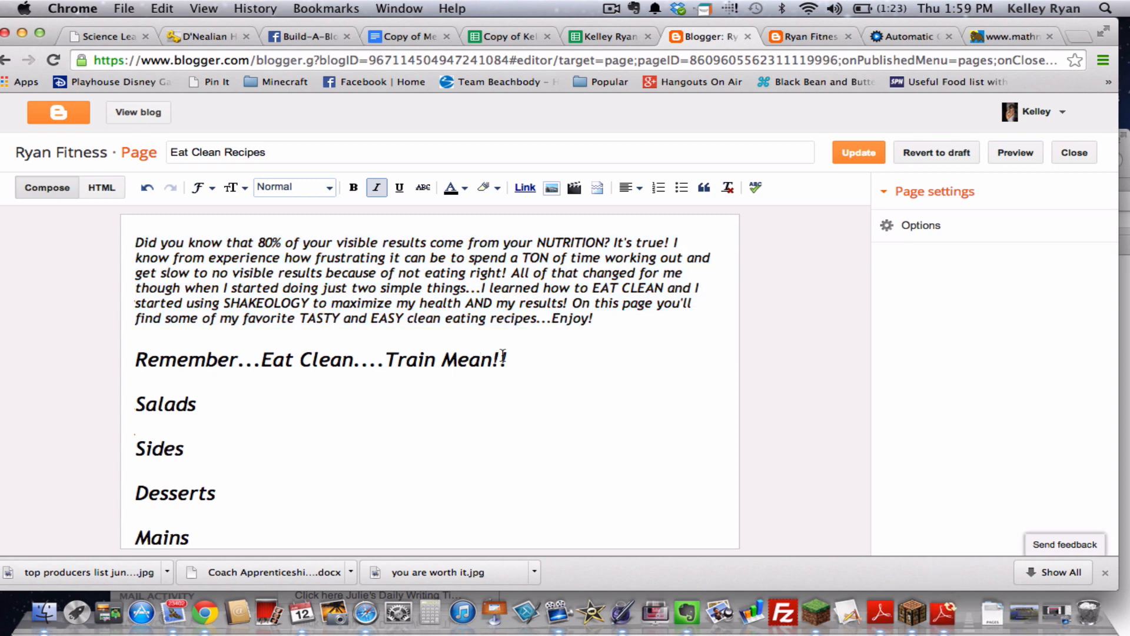
left_click_drag(515, 359, 133, 356)
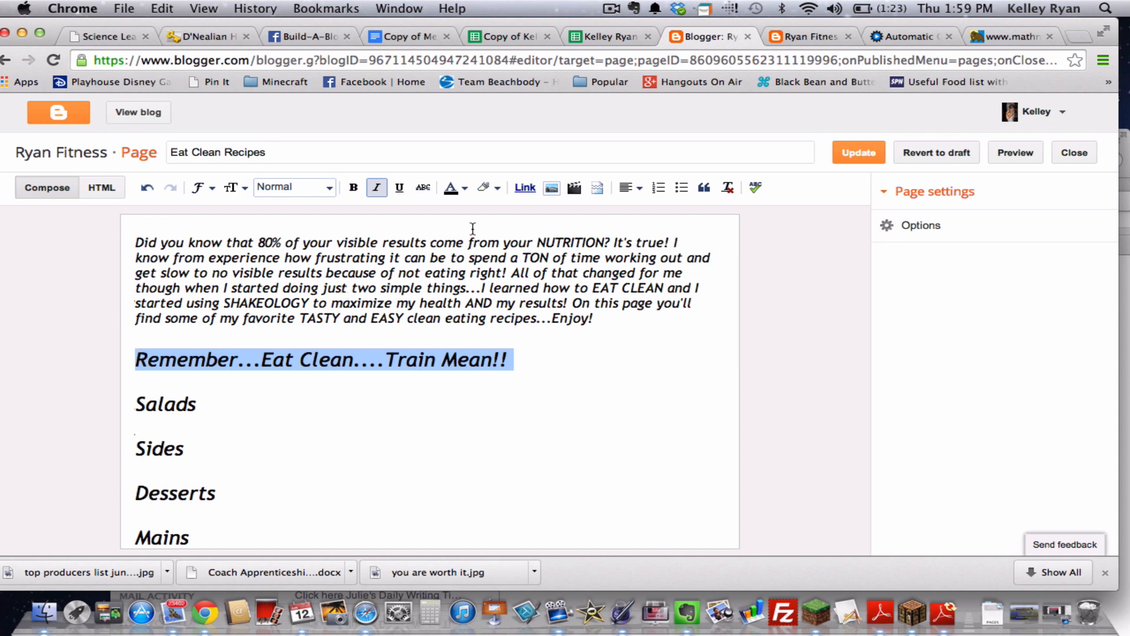
- Center the Remember...Eat Clean....Train Mean!! line and colour it orange
left_click(632, 188)
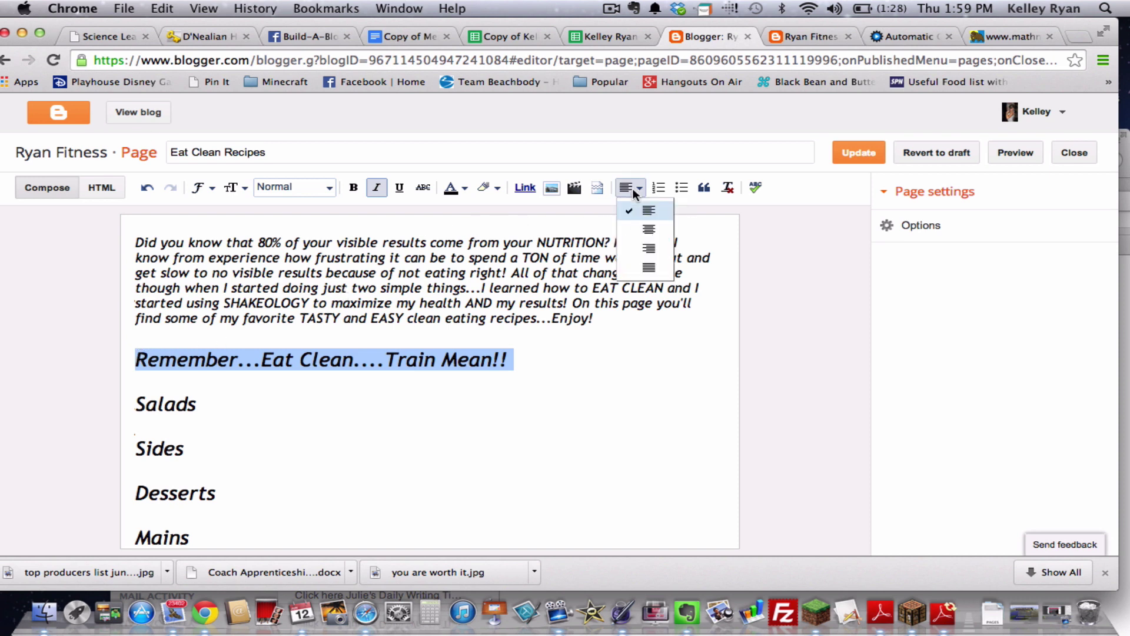
left_click(648, 234)
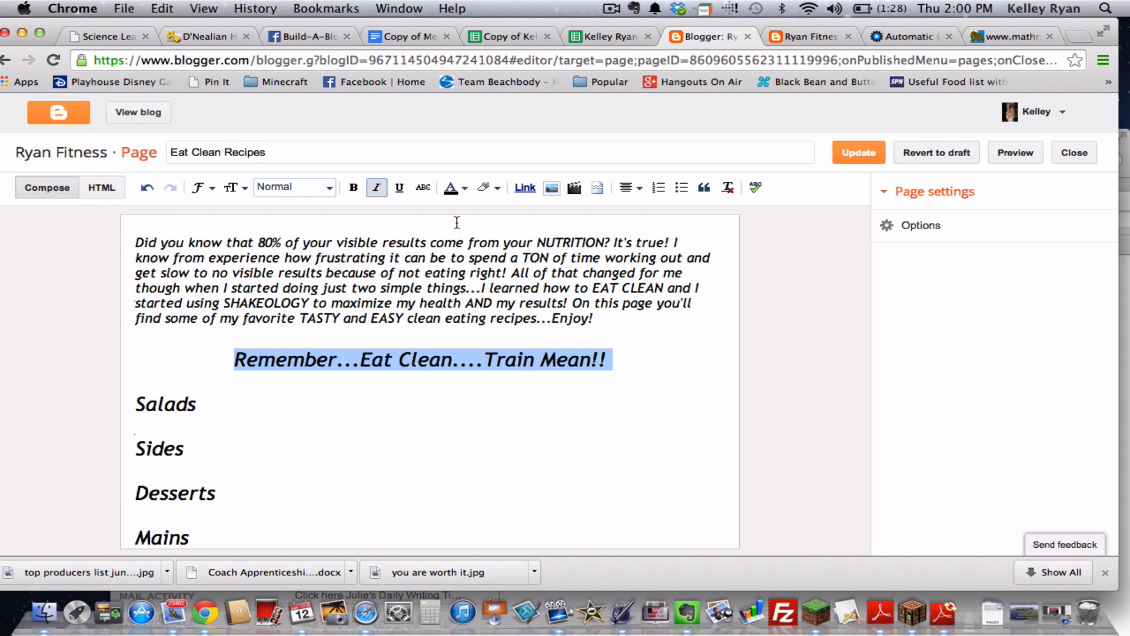
left_click(455, 191)
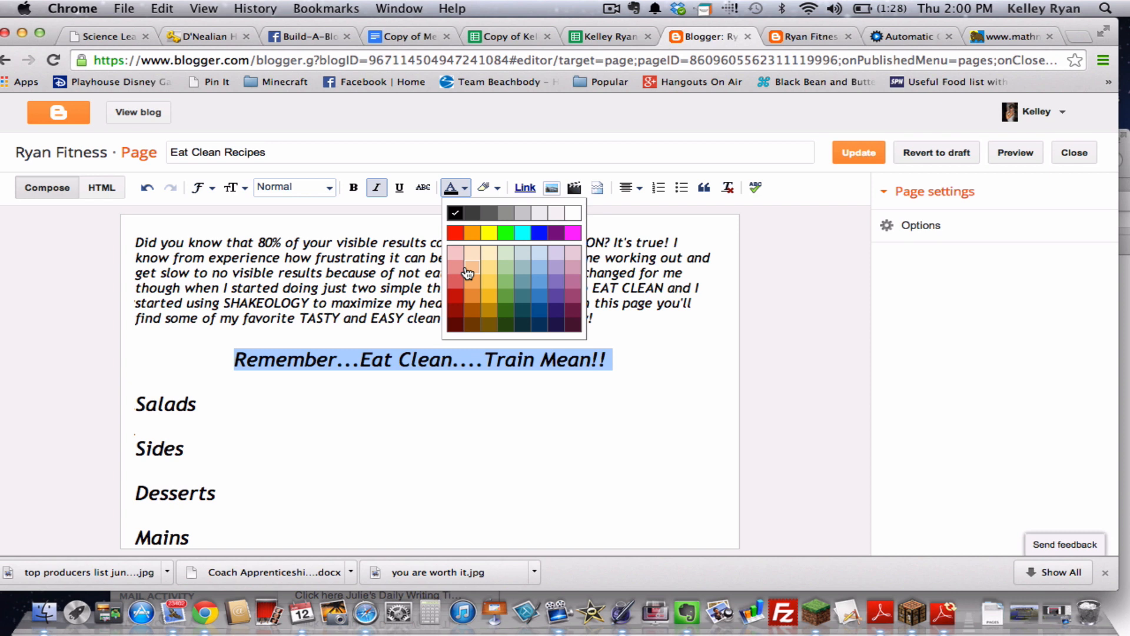
left_click(476, 235)
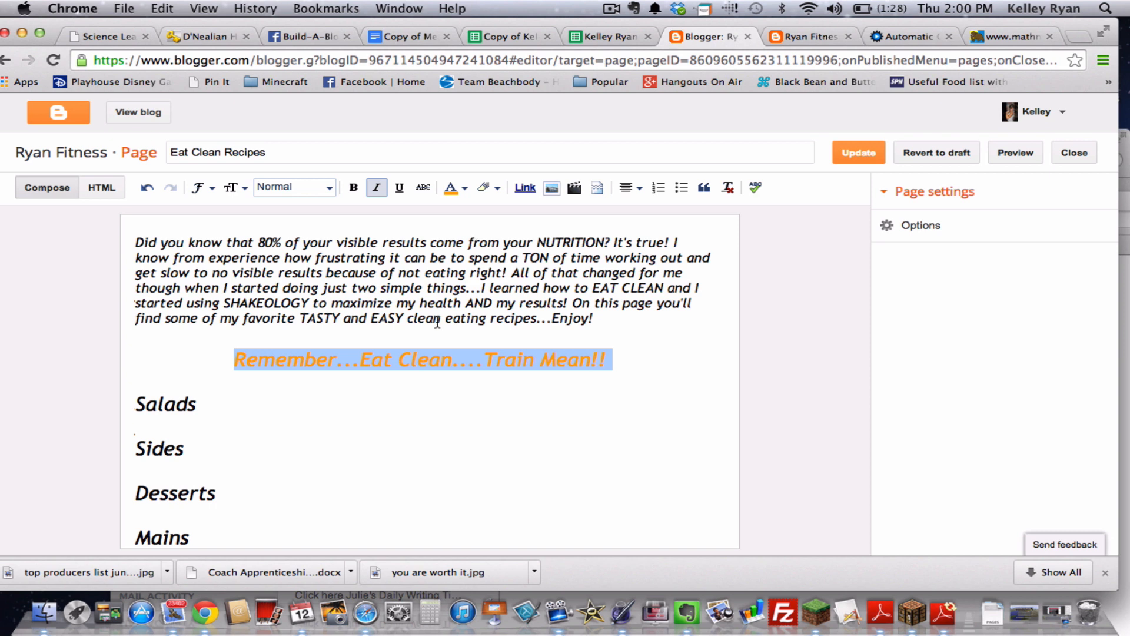
left_click(548, 305)
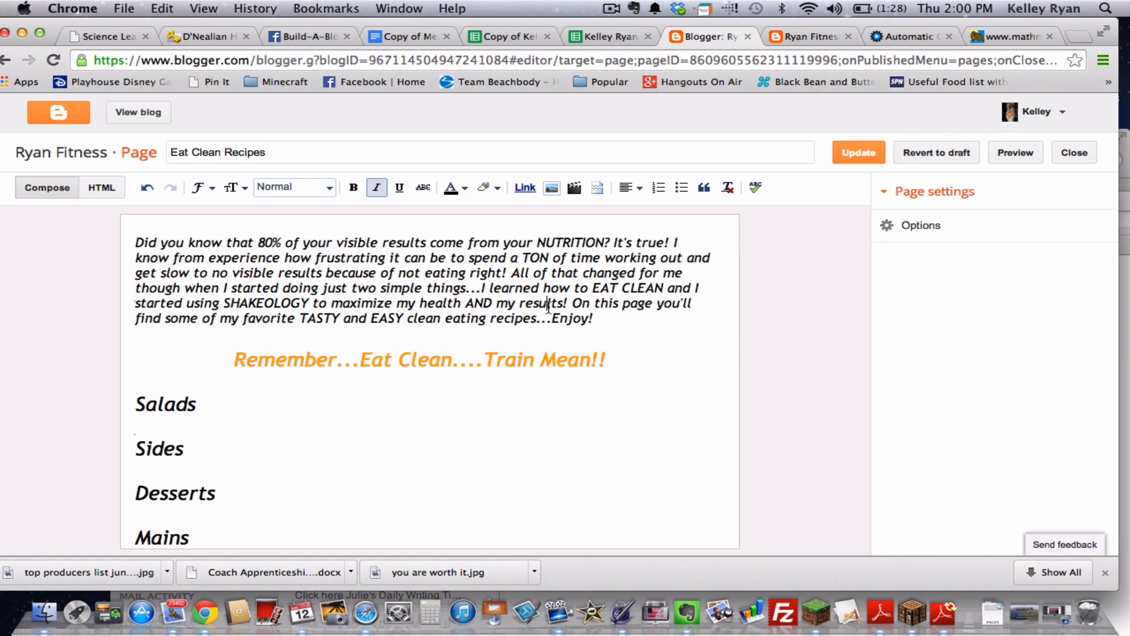
scroll(451, 422, "down", 4)
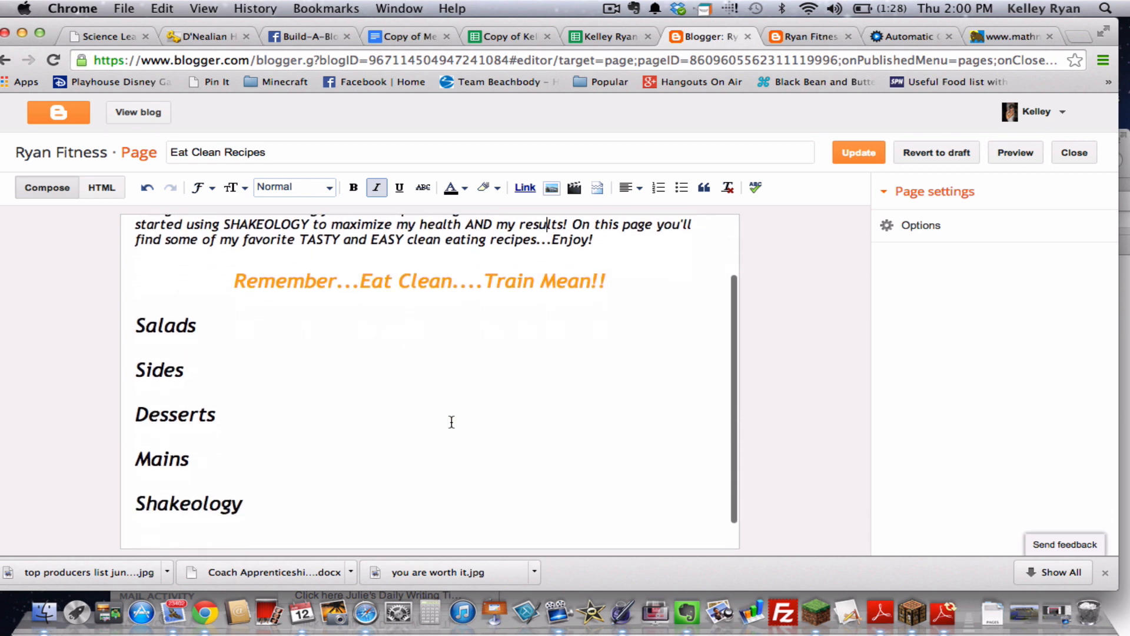
- Select the Salads through Shakeology headings and leave their size at Large
left_click(177, 294)
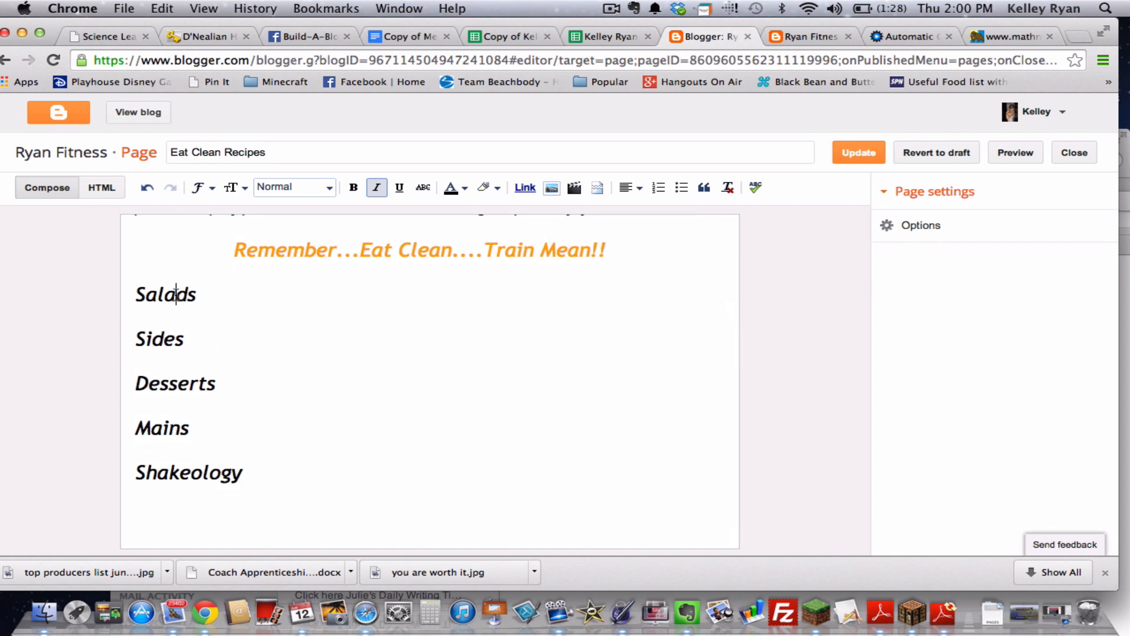
left_click(200, 296)
left_click_drag(245, 475, 105, 296)
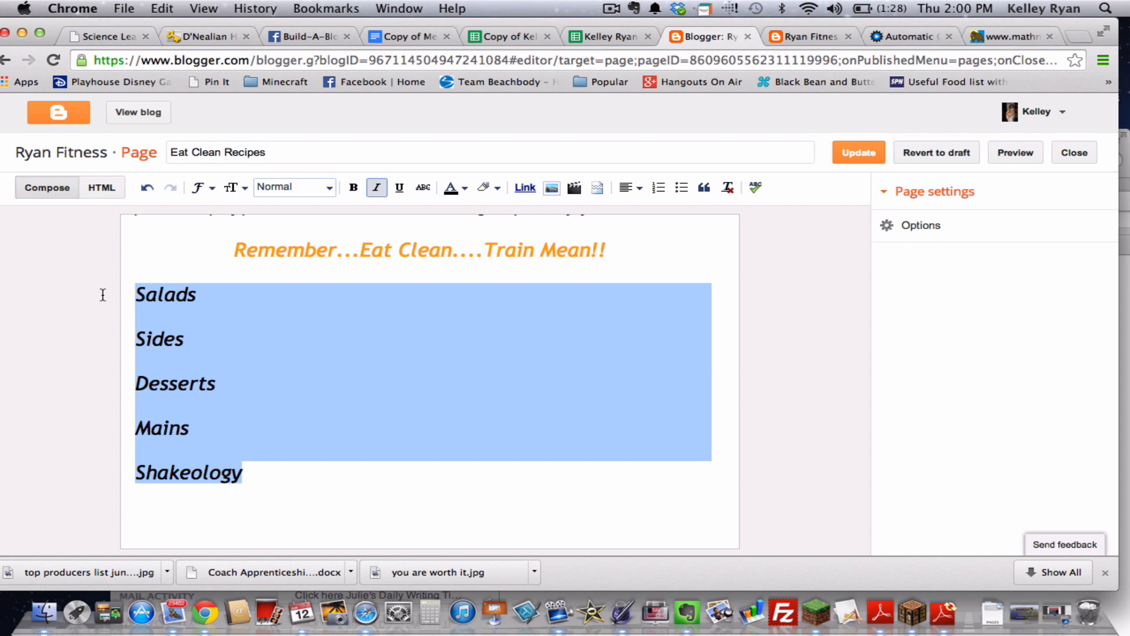
left_click(236, 186)
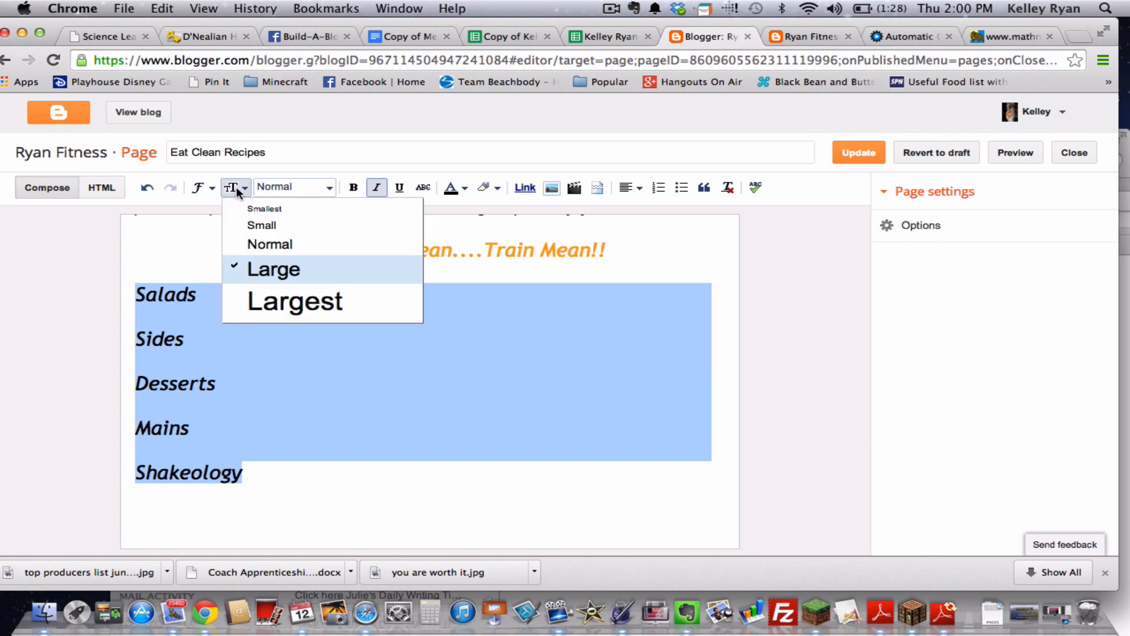
left_click(304, 468)
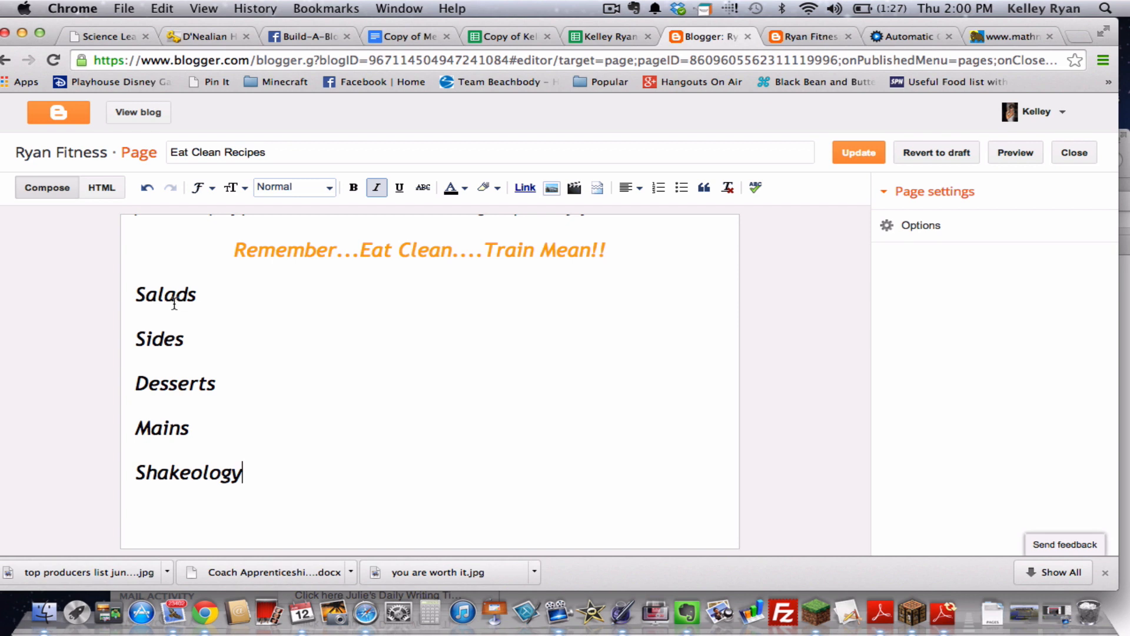
left_click(171, 310)
- On the live Ryan Fitness home page, copy the Sweet Potato Salad post title
left_click(814, 37)
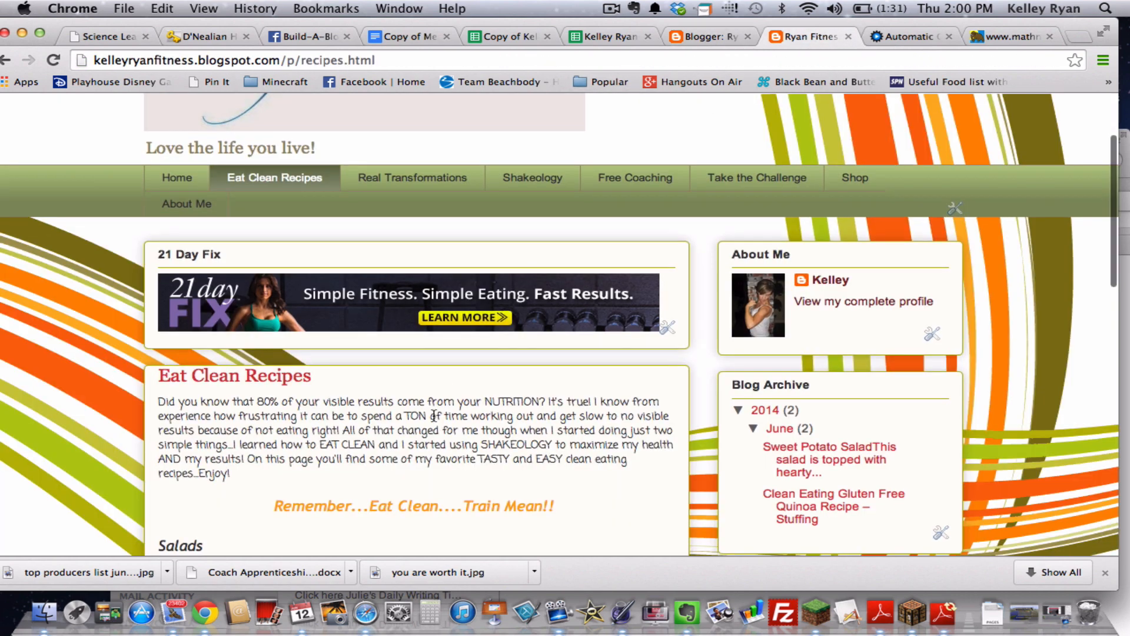
scroll(432, 413, "down", 2)
scroll(432, 415, "down", 2)
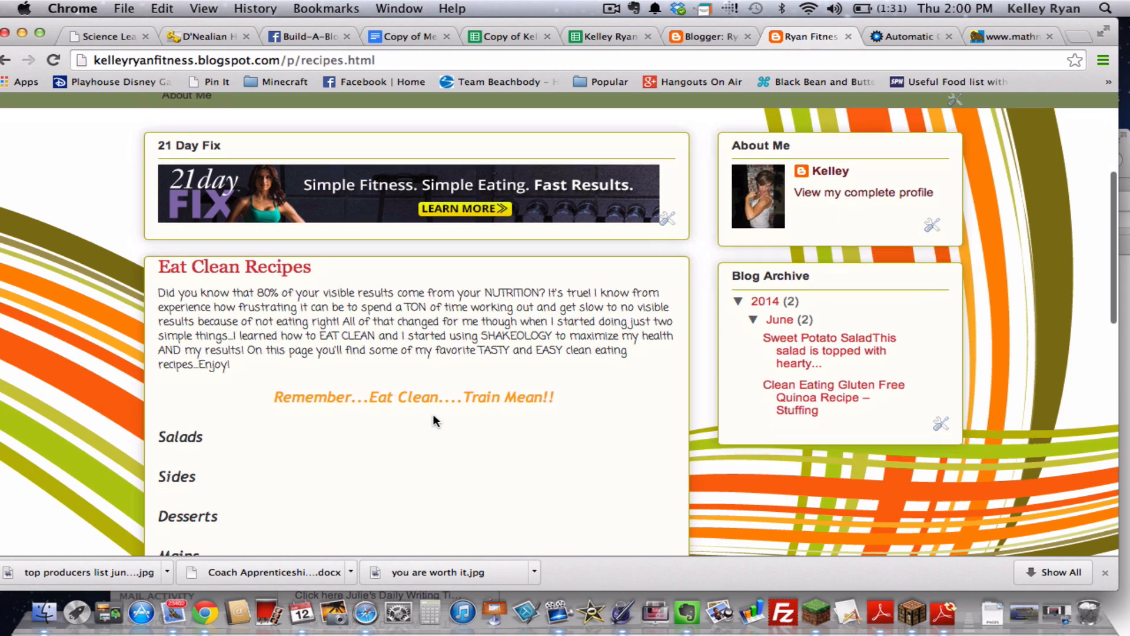
scroll(402, 379, "up", 4)
left_click(177, 194)
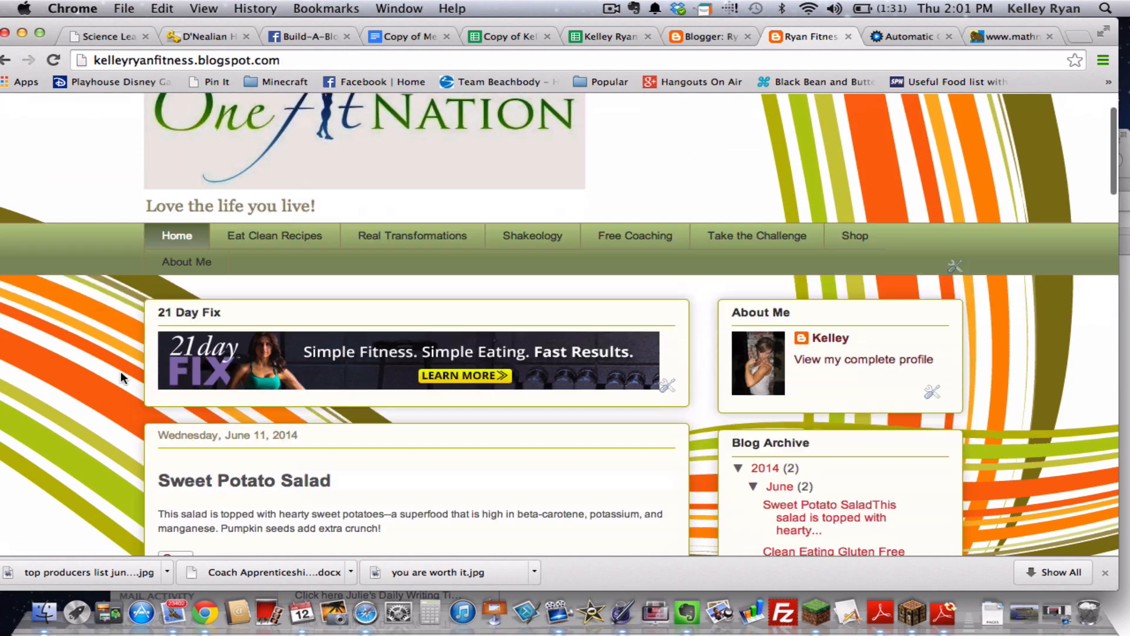
scroll(120, 371, "down", 5)
scroll(121, 371, "down", 3)
scroll(121, 371, "down", 1)
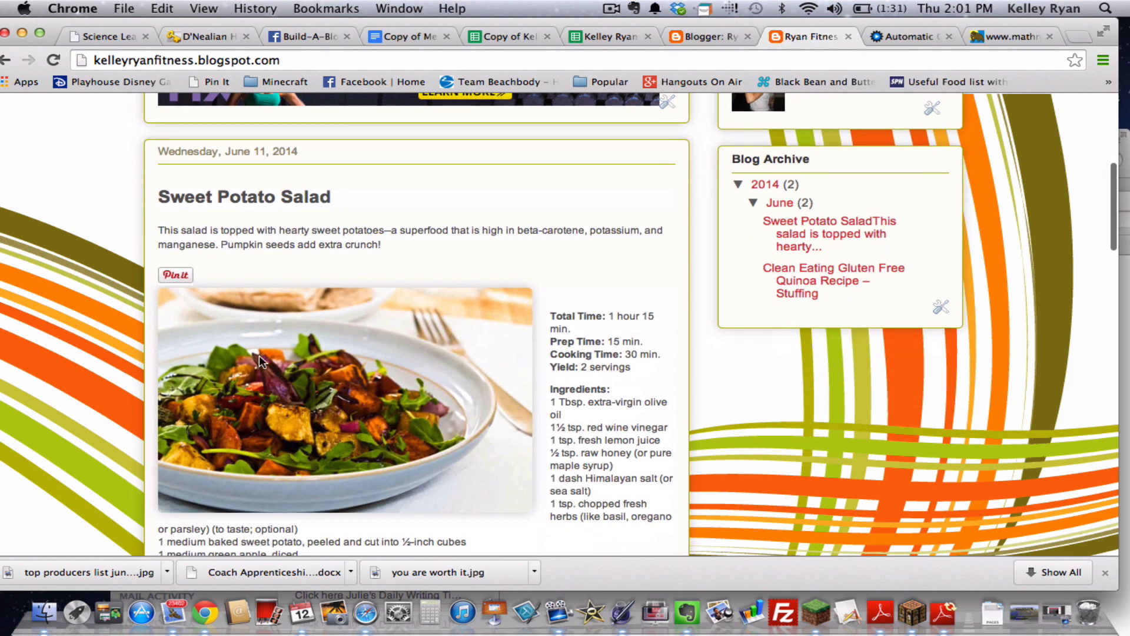
left_click_drag(333, 199, 159, 196)
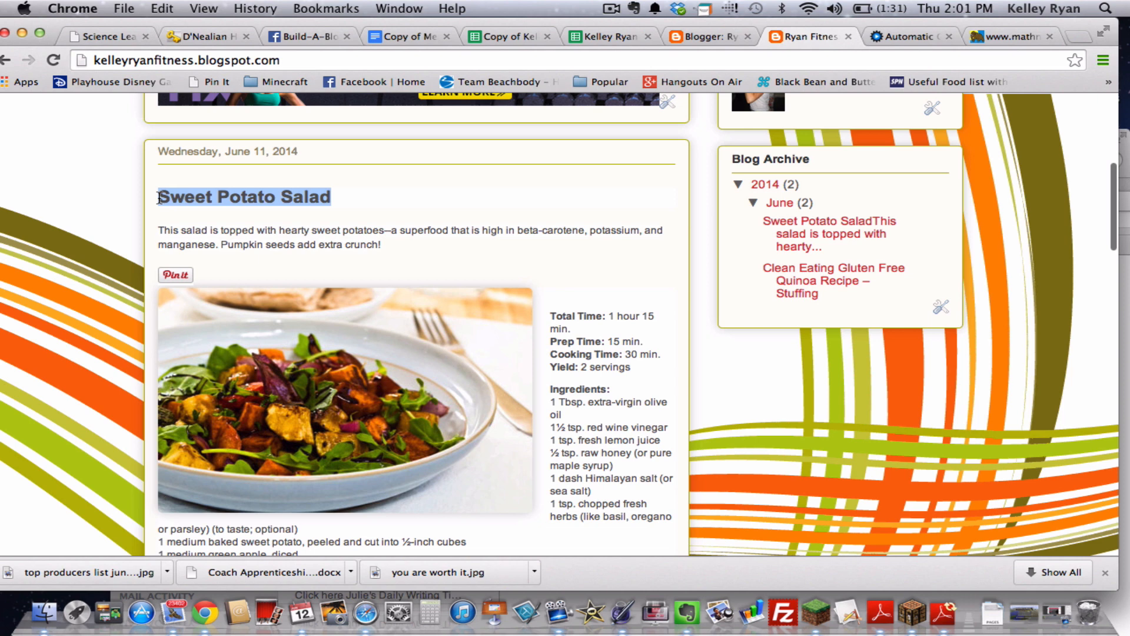
key("super+c")
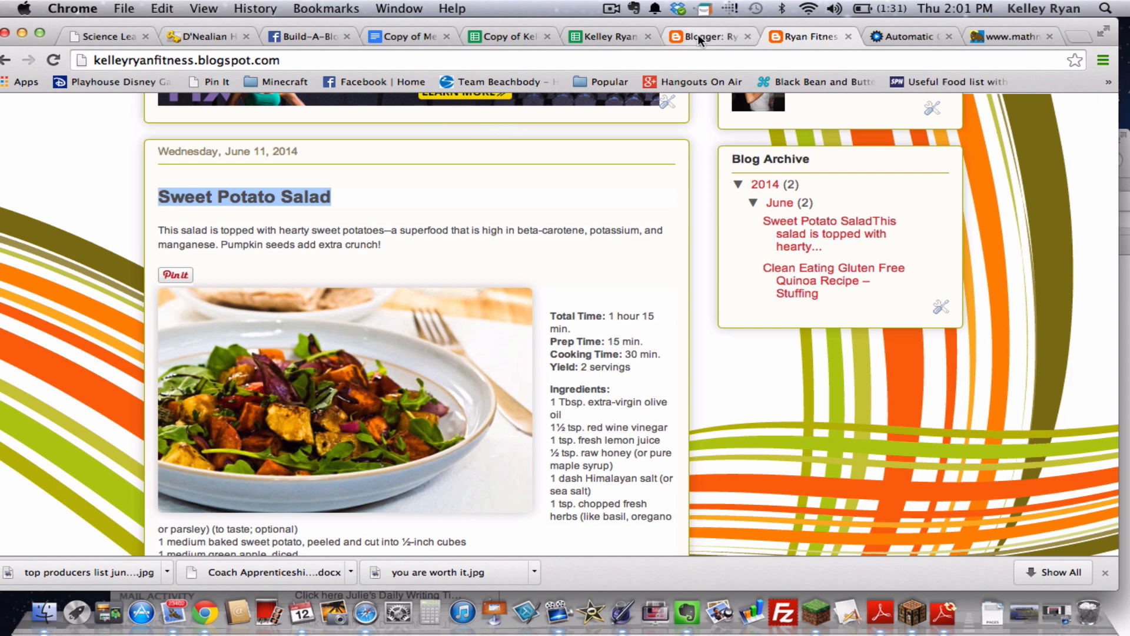
- Replace the pasted title with a typed Sweet Potato Salad line under the Salads heading
left_click(699, 35)
key("super+v")
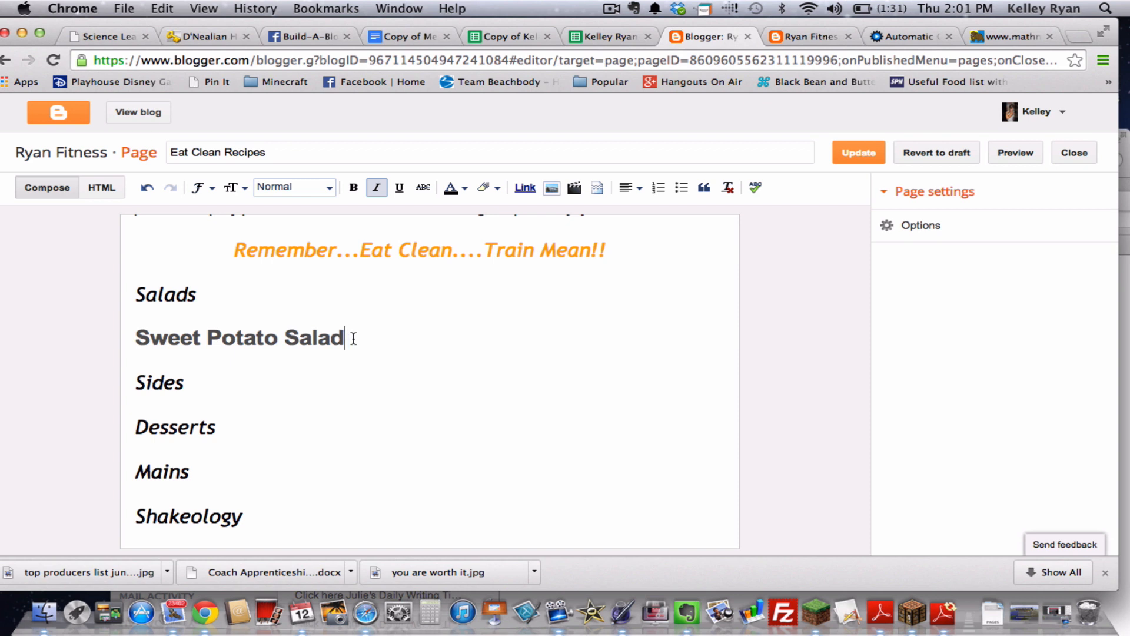
left_click_drag(352, 338, 100, 345)
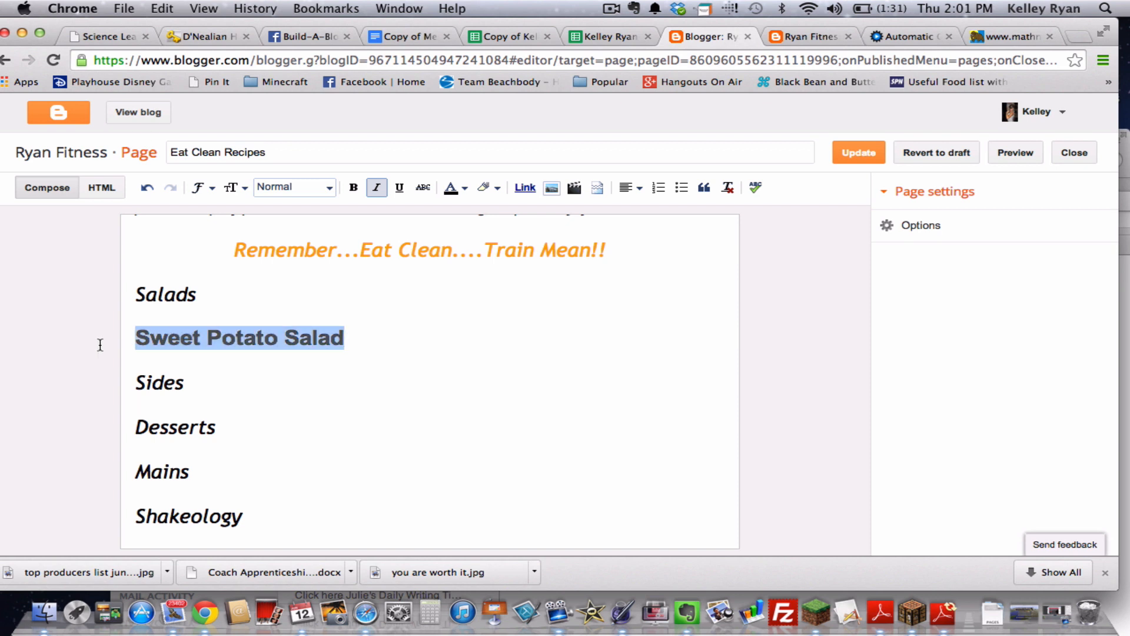
key("BackSpace")
key("BackSpace")
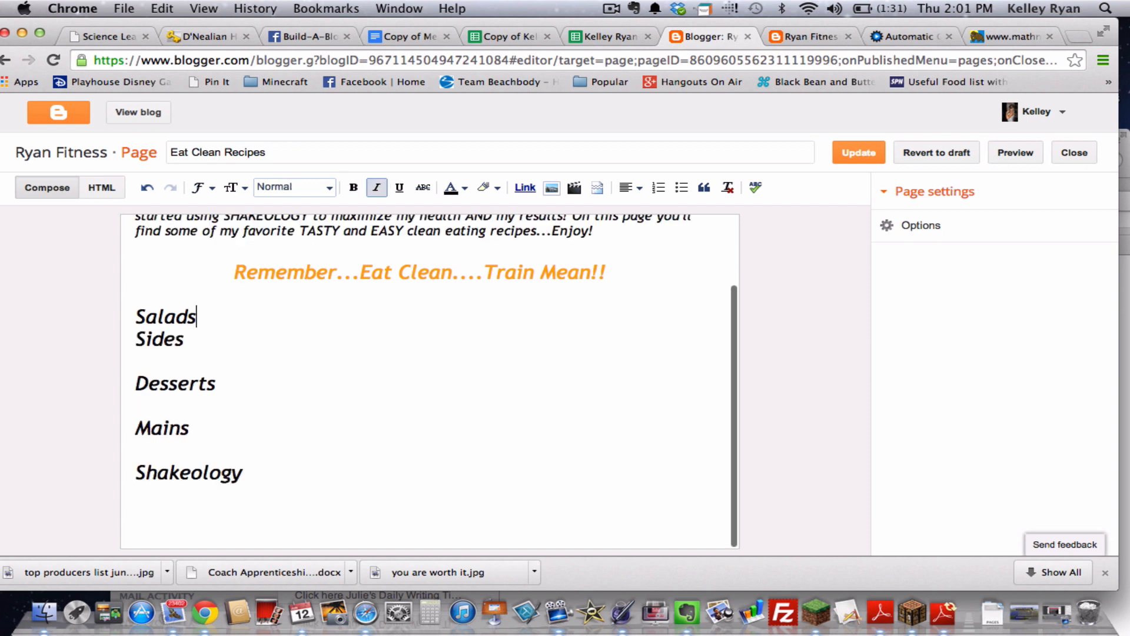
key("Return")
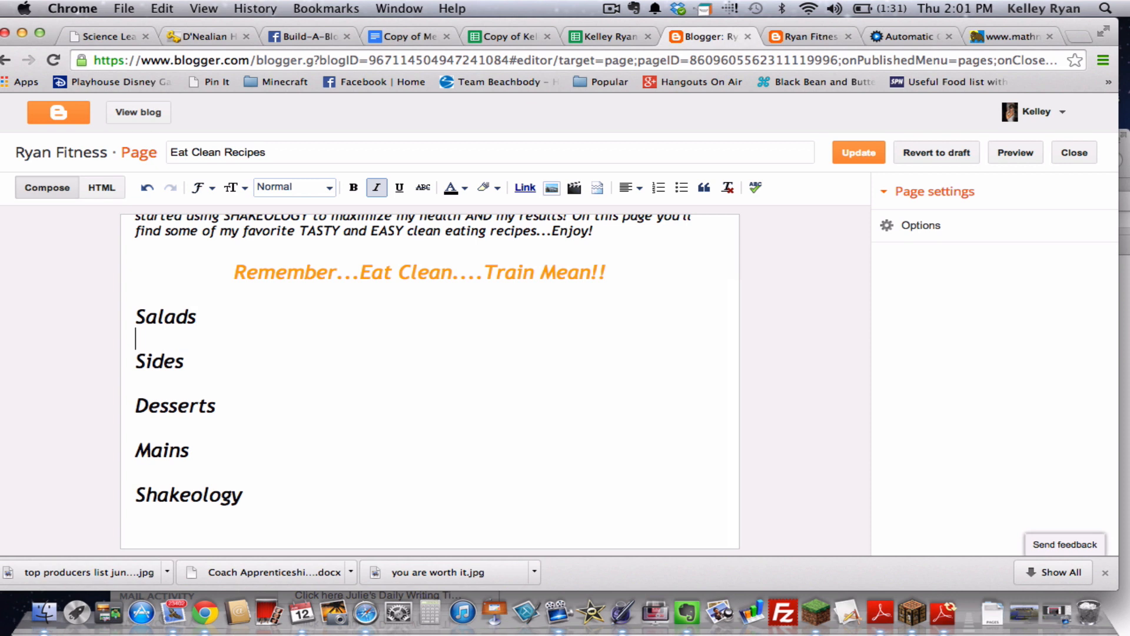
type("Sw")
type("eet PO")
key("BackSpace")
type("o")
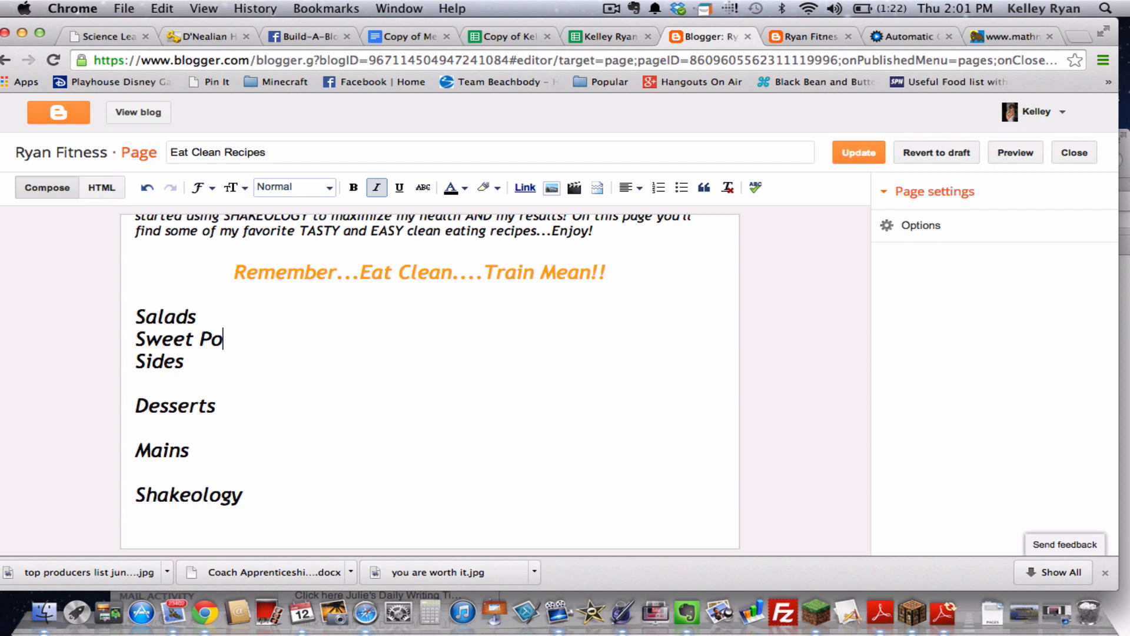
type("tato Sa")
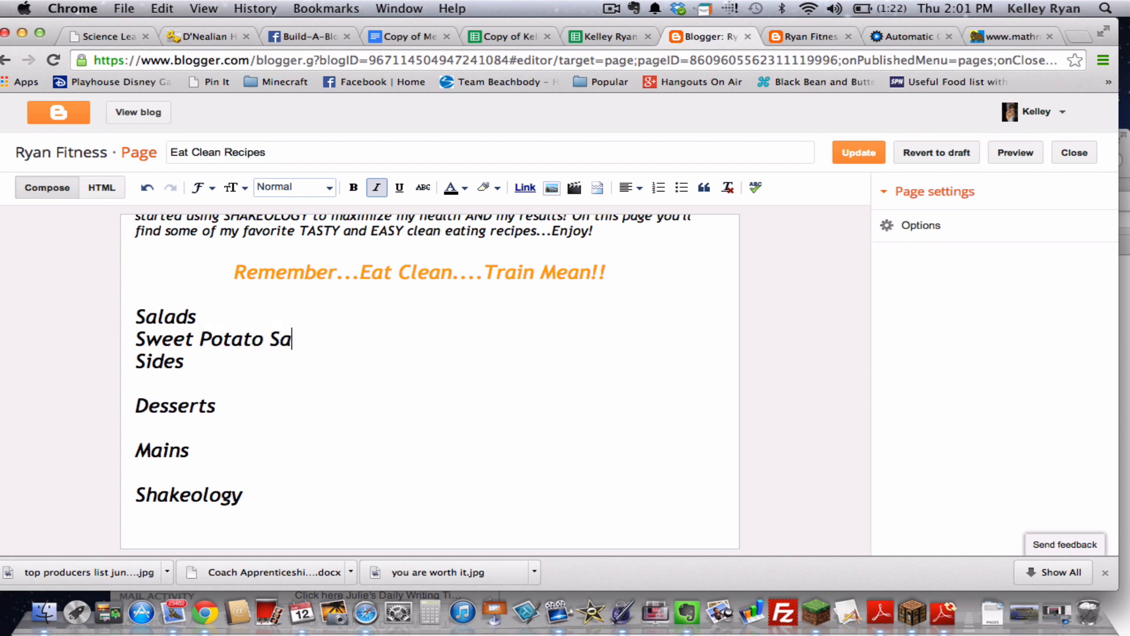
type("lad")
key("Return")
key("Return")
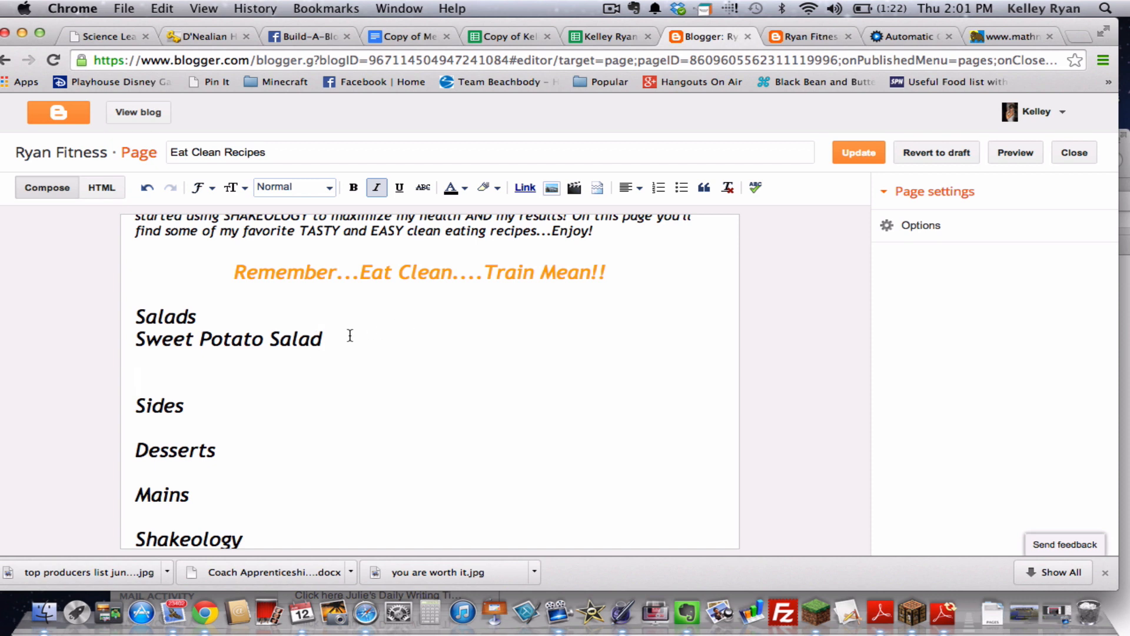
- Set the Sweet Potato Salad line to Normal text size
left_click_drag(325, 339, 133, 339)
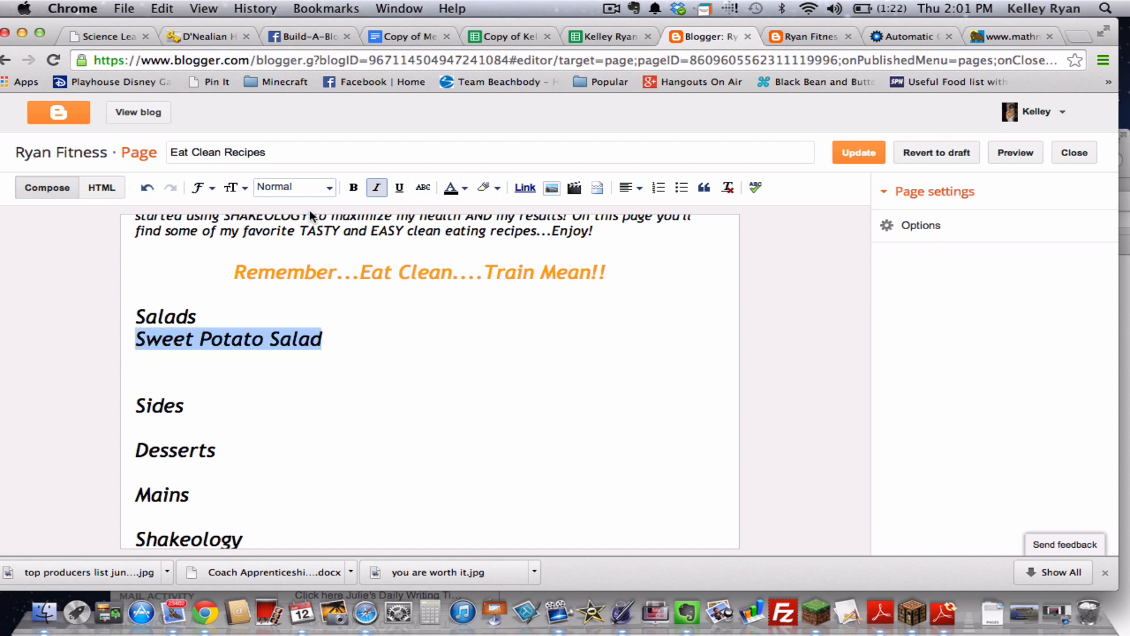
left_click(235, 187)
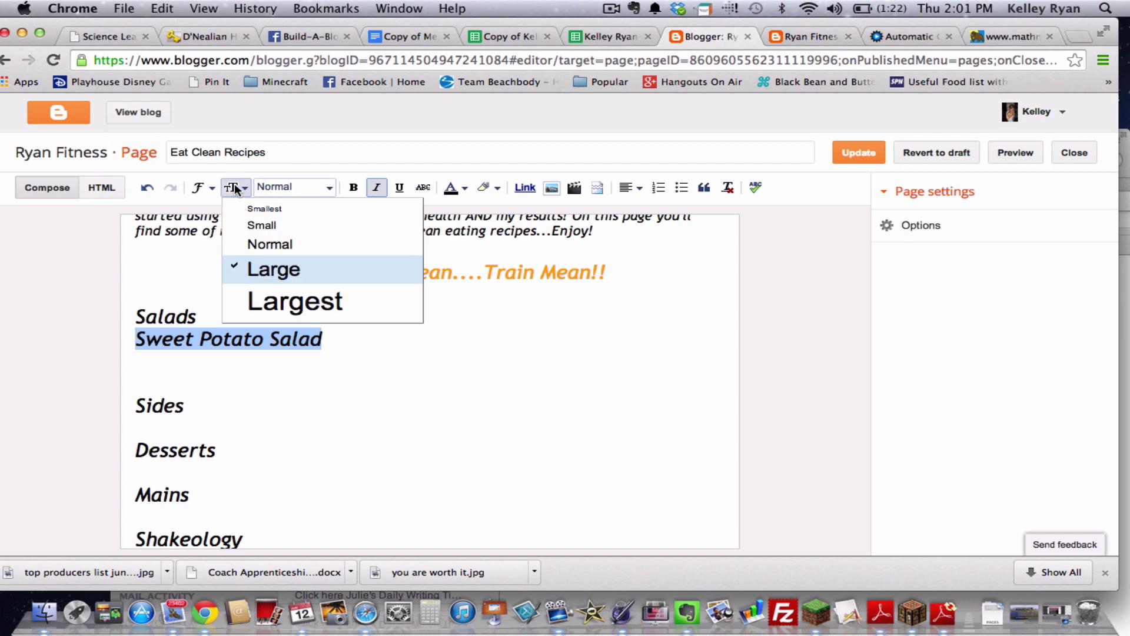
left_click(265, 243)
left_click(320, 350)
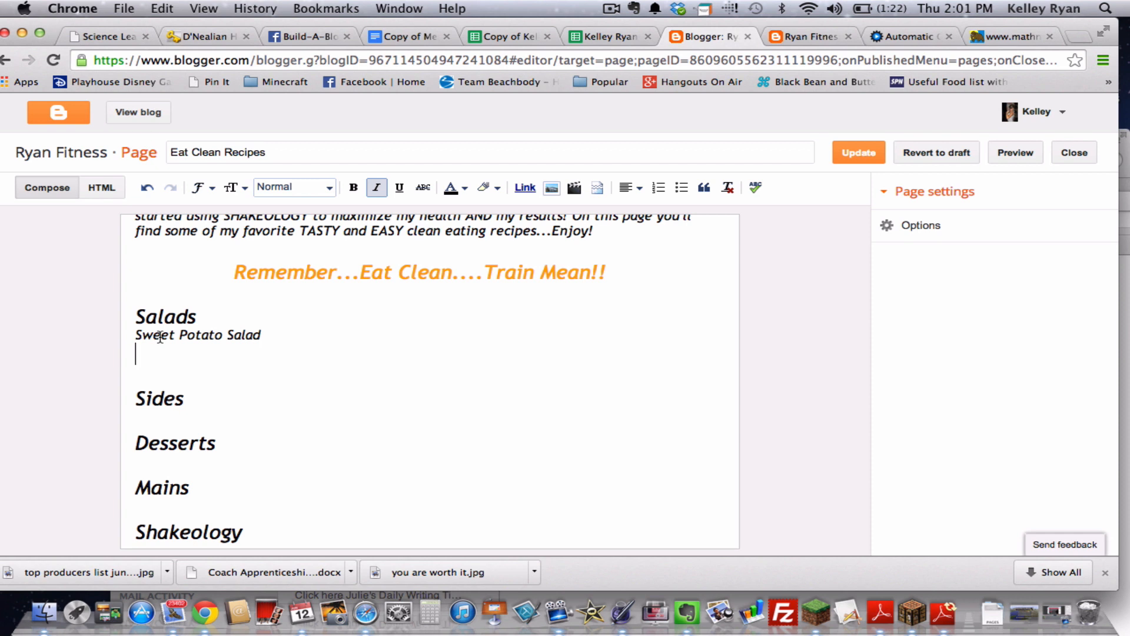
left_click(262, 337)
- Update the page, then open the Sweet Potato Salad post and select its permalink address
left_click(866, 158)
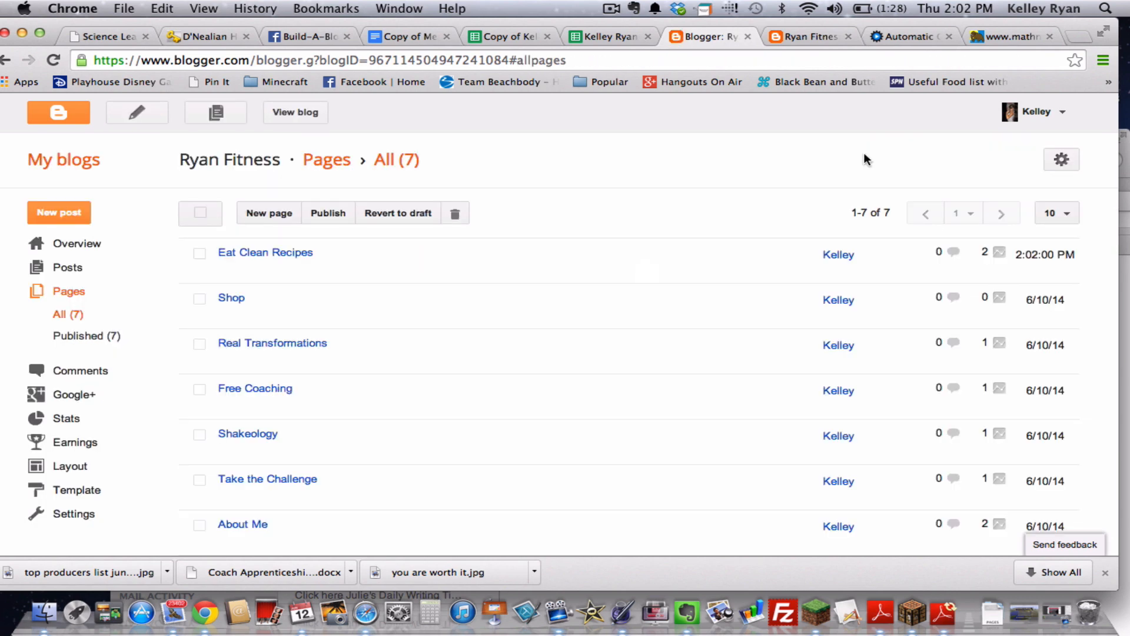
mouse_move(712, 254)
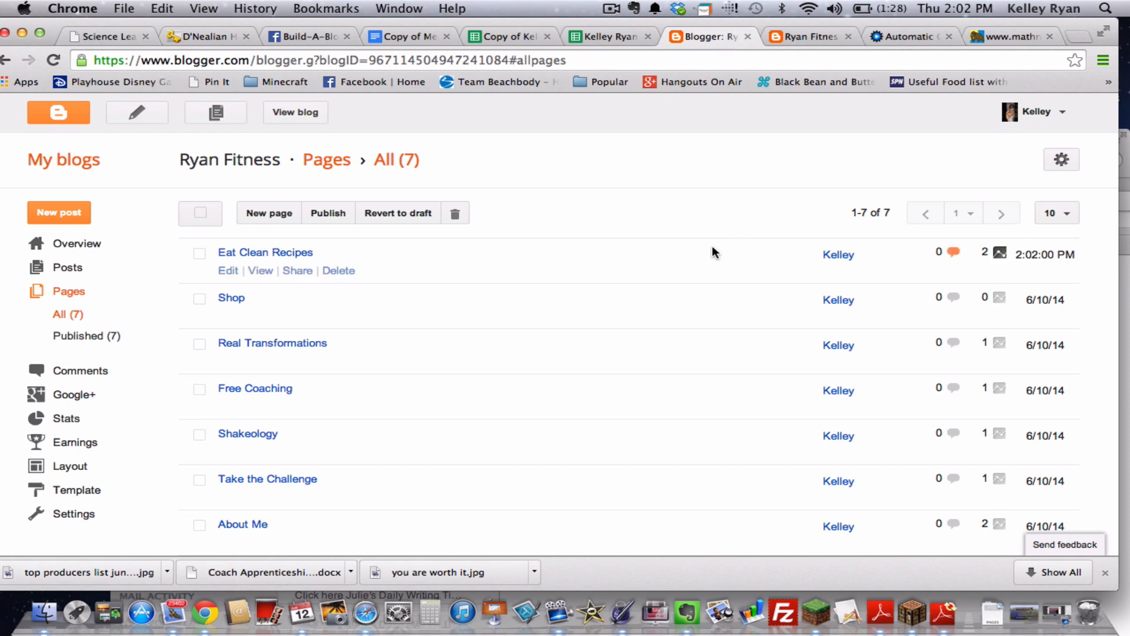
left_click(67, 268)
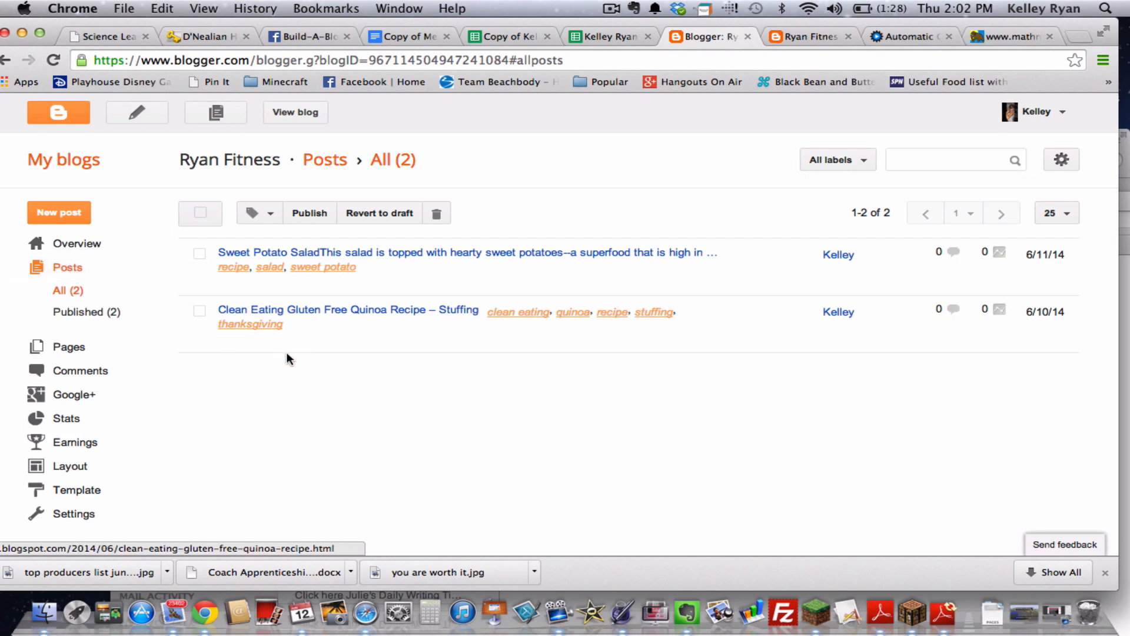
left_click(405, 256)
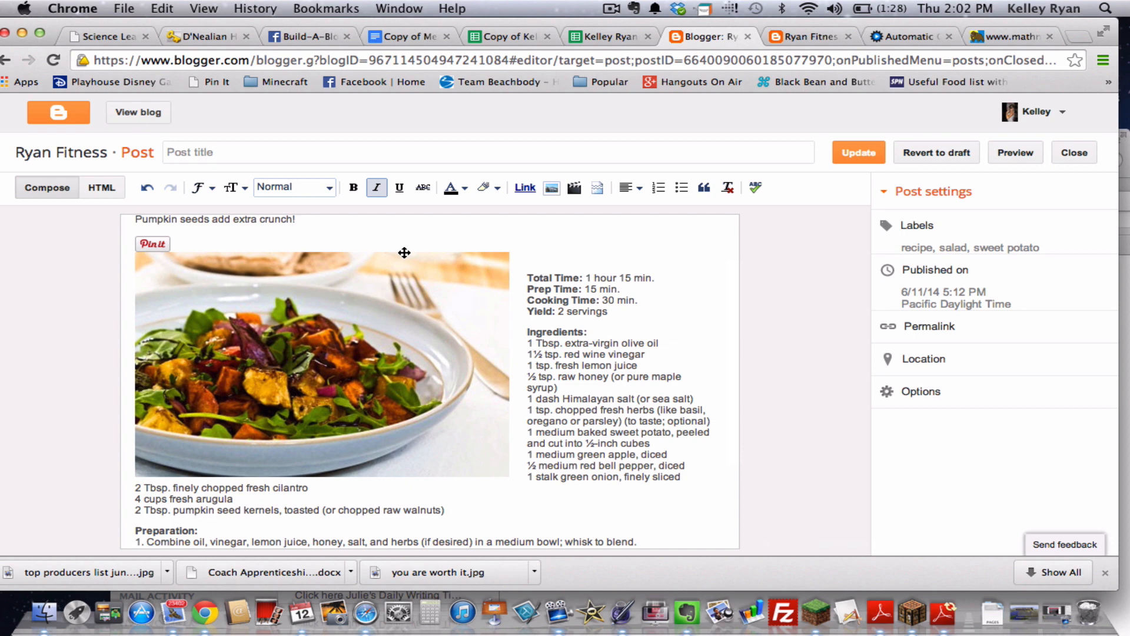
left_click(952, 334)
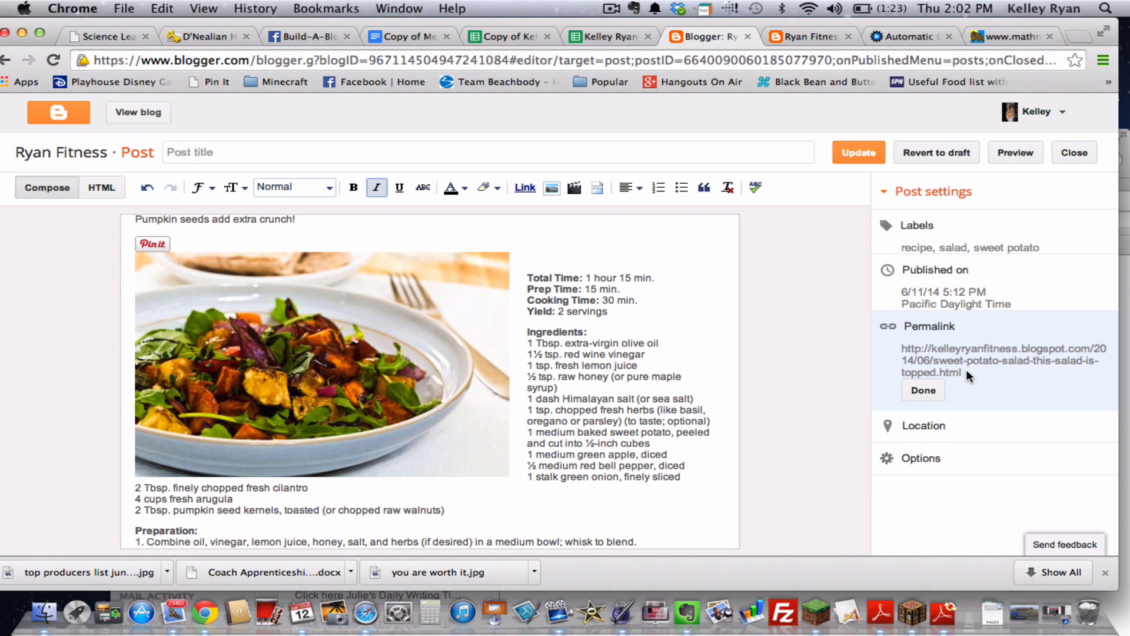
left_click_drag(967, 370, 908, 351)
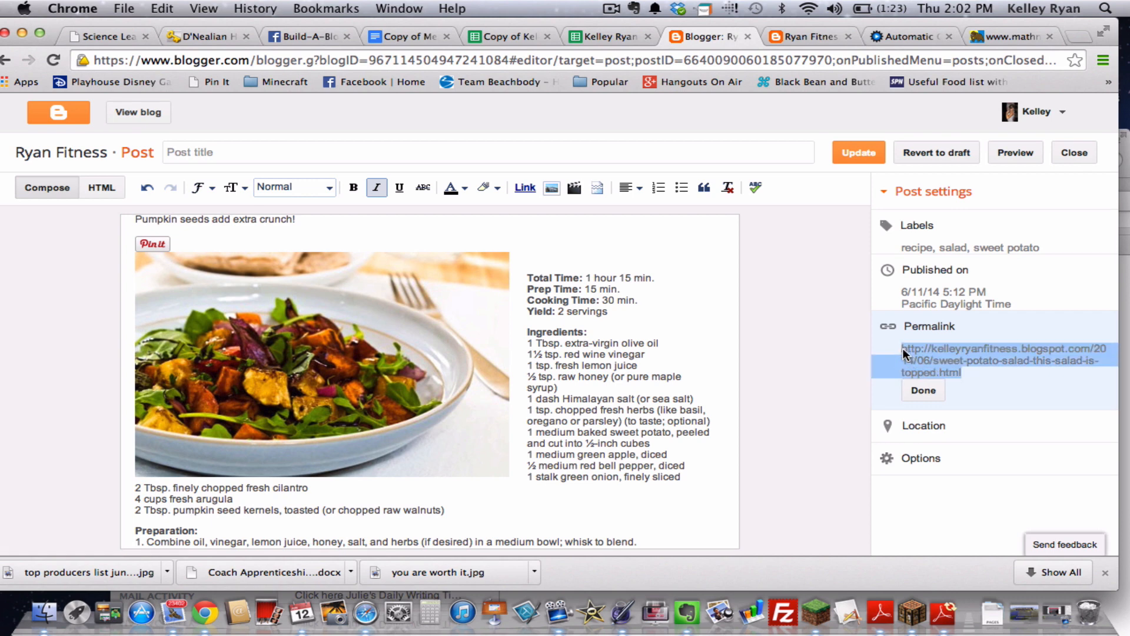
left_click(923, 389)
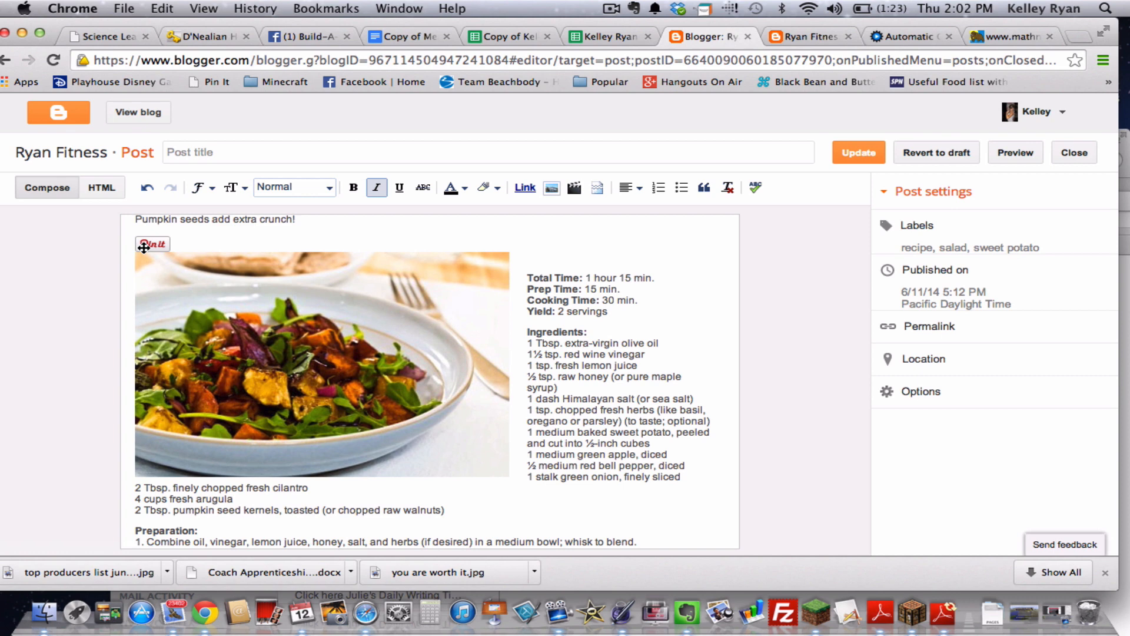
- Stay in the post editor when prompted and update the Sweet Potato Salad post
left_click(64, 119)
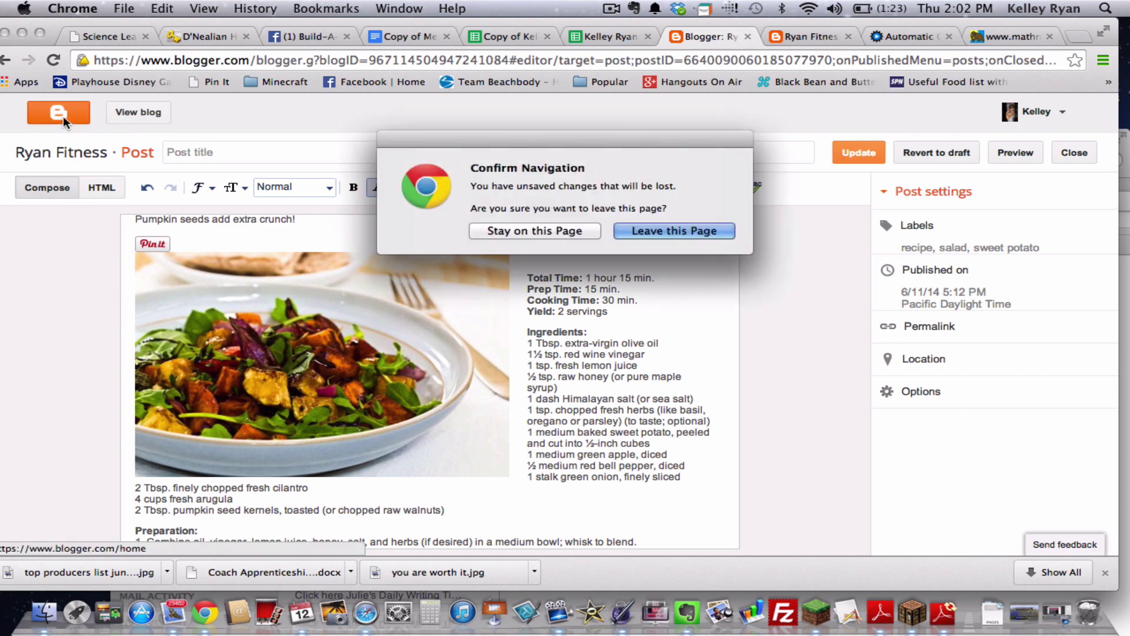
left_click(597, 235)
left_click(859, 159)
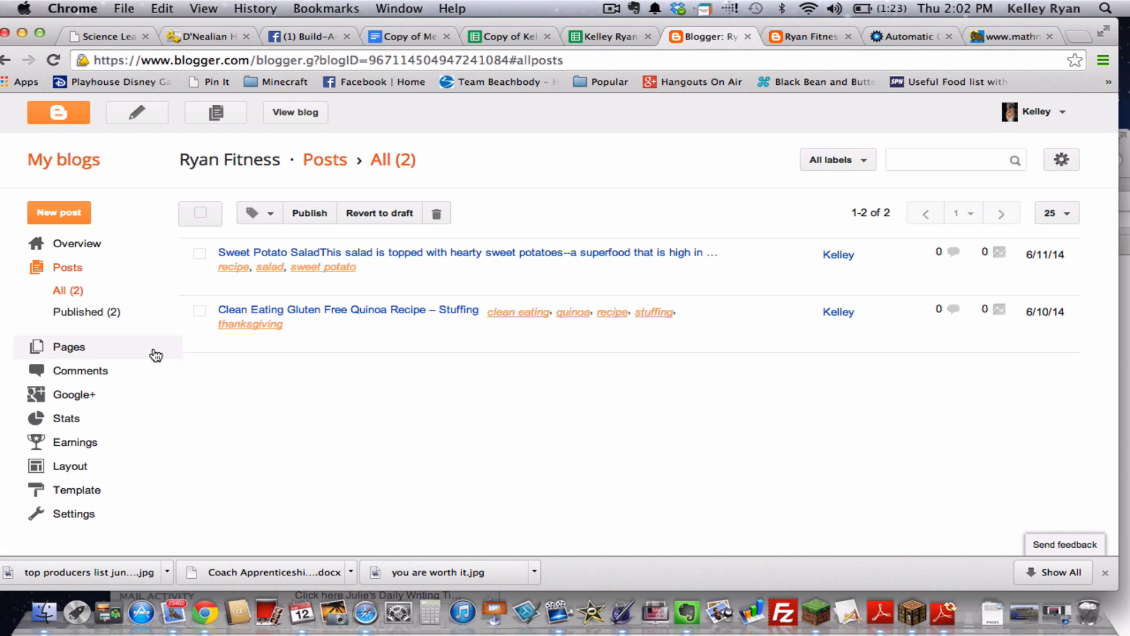
- Reopen the Eat Clean Recipes page and start a link on the Sweet Potato Salad text
left_click(70, 347)
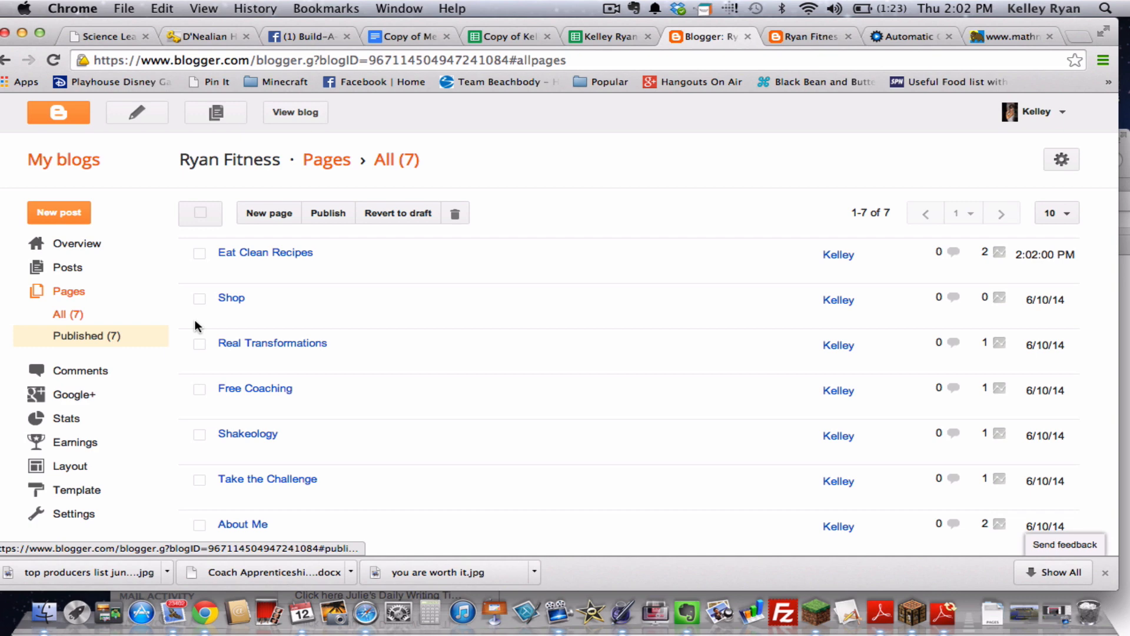
left_click(289, 257)
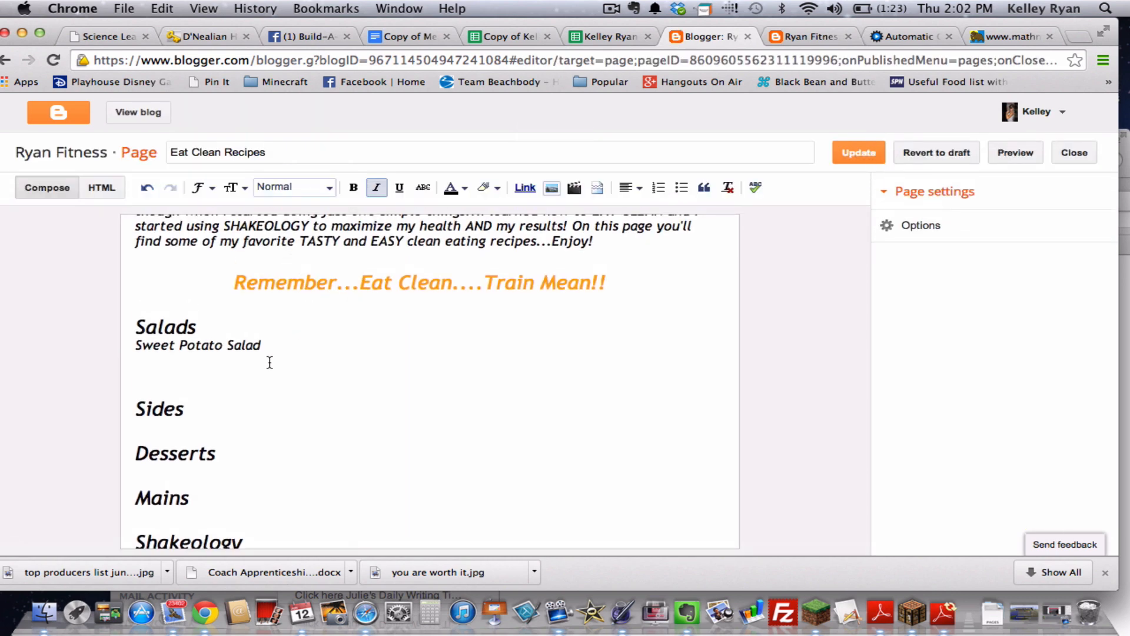
left_click_drag(263, 345, 134, 347)
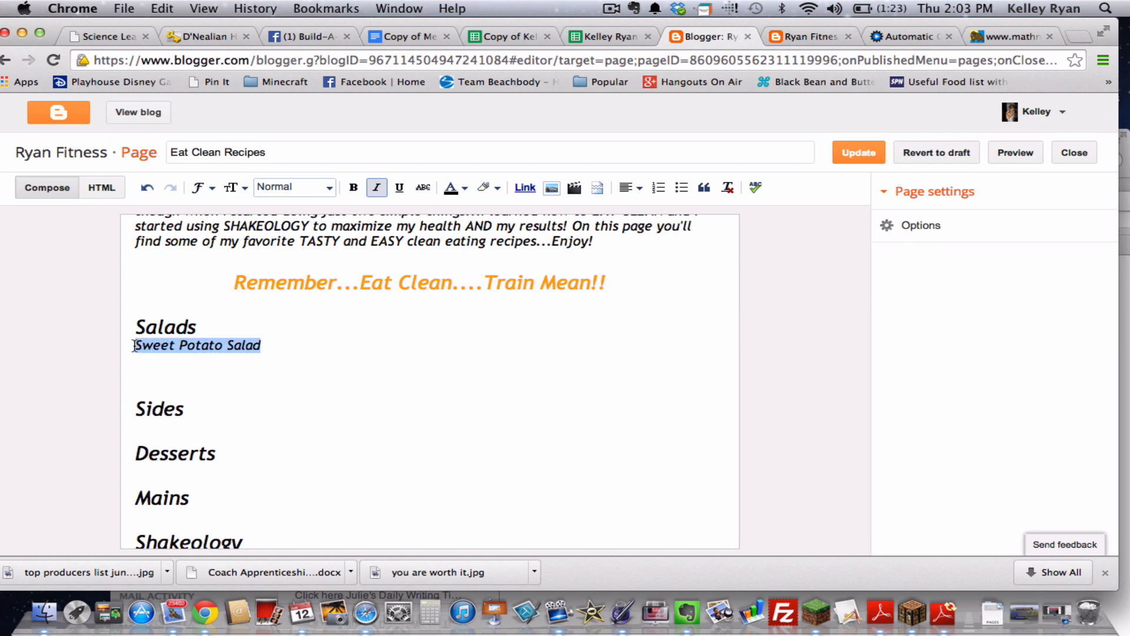
left_click(528, 187)
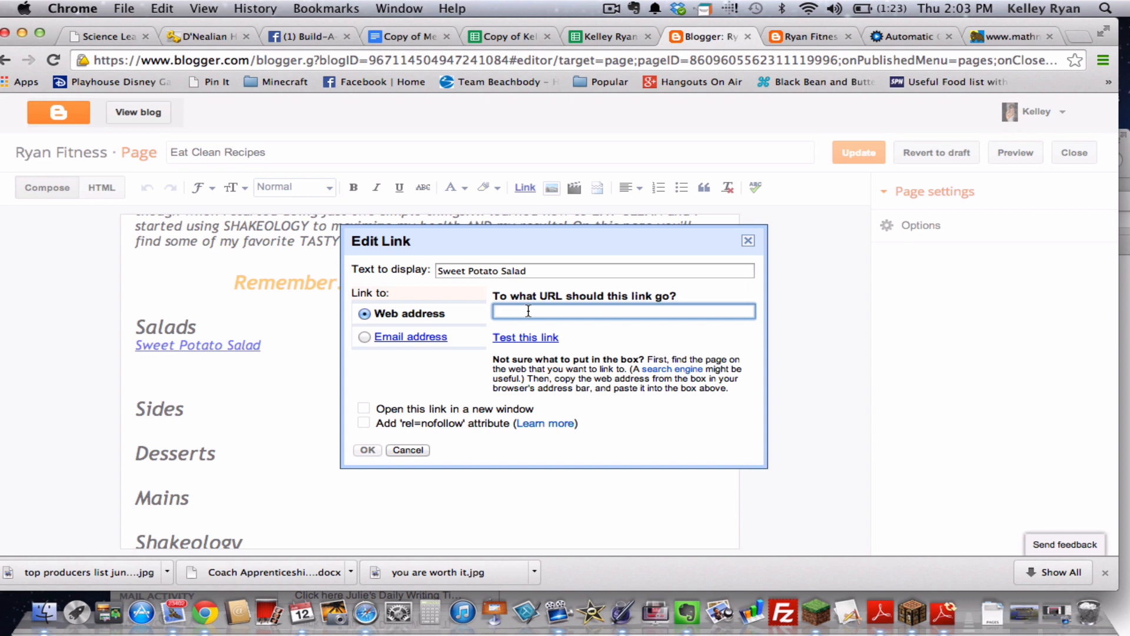
- Link it to the pasted recipe post URL opening in a new window, and update the page
key("super+v")
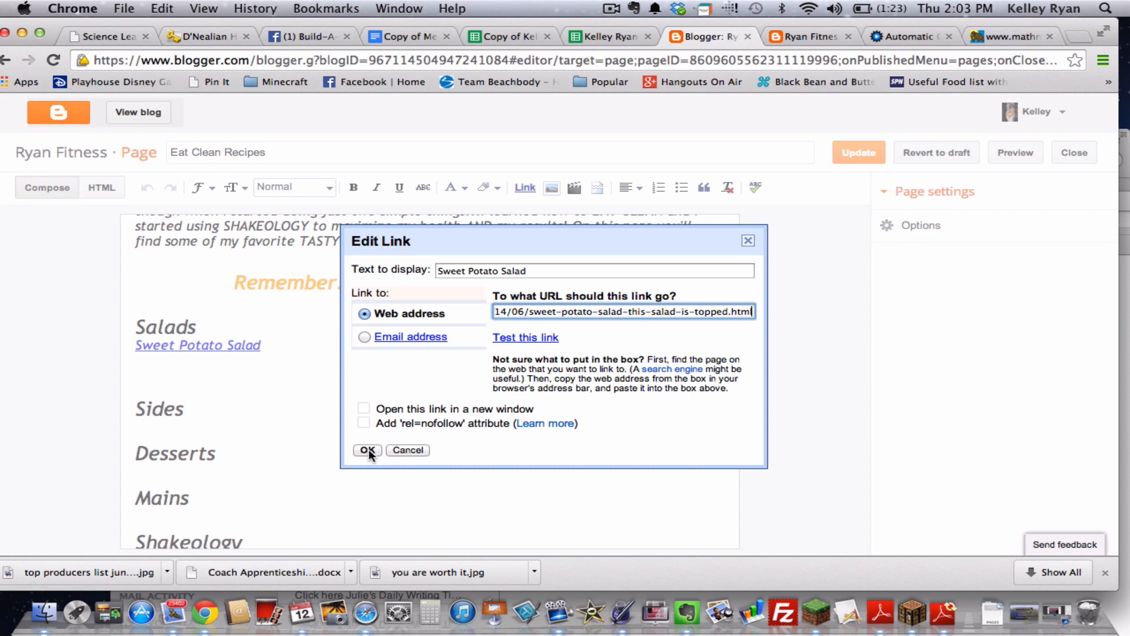
left_click(365, 409)
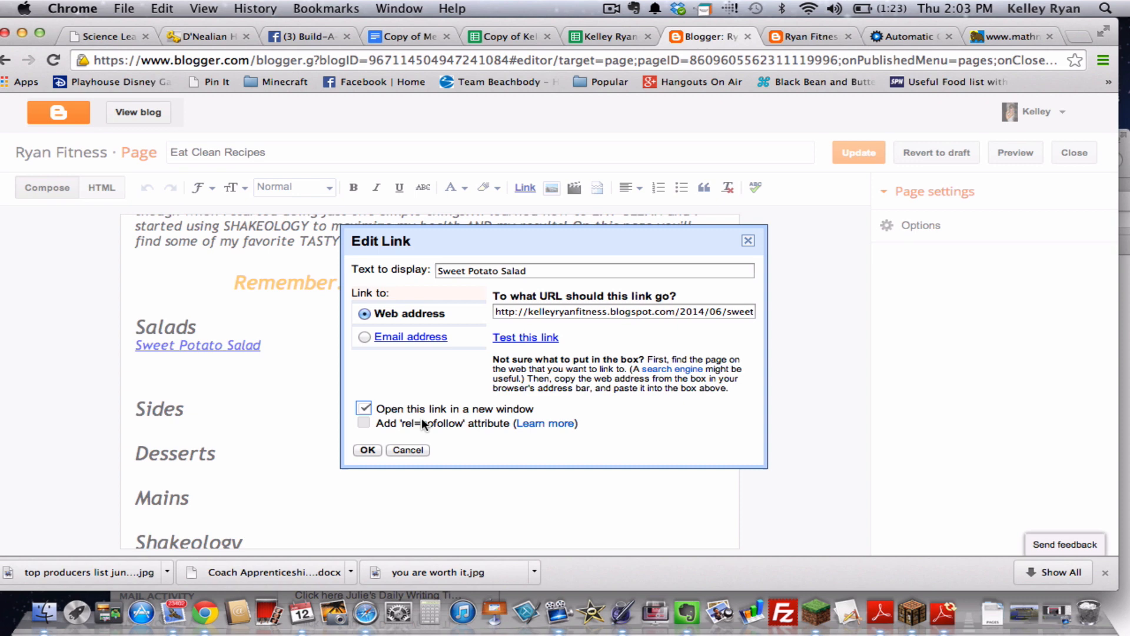
left_click(368, 450)
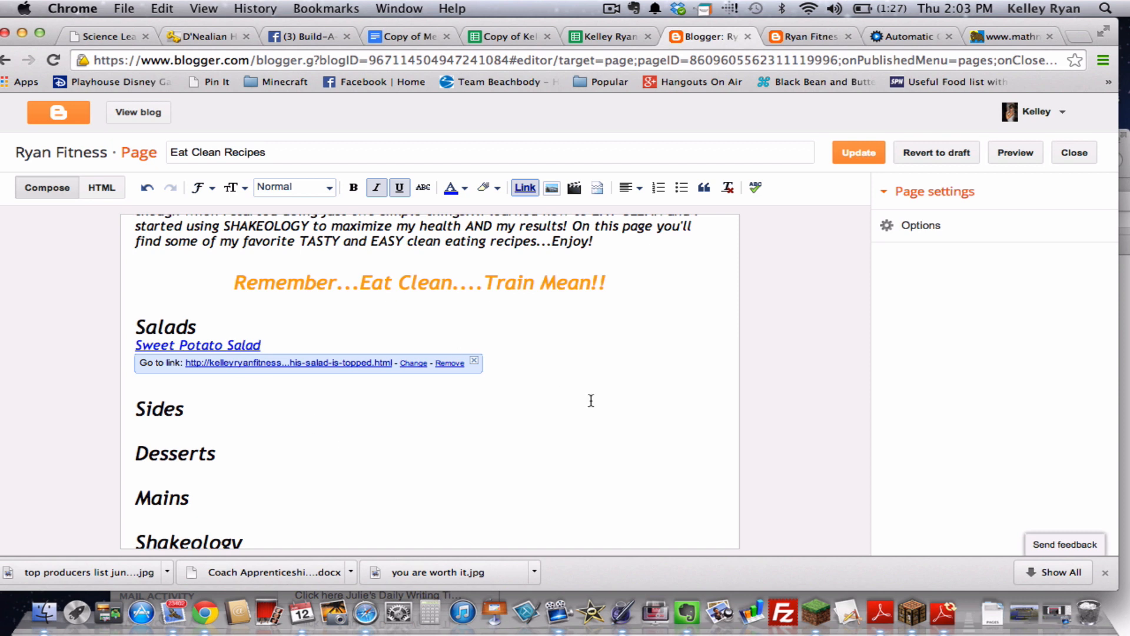
left_click(859, 152)
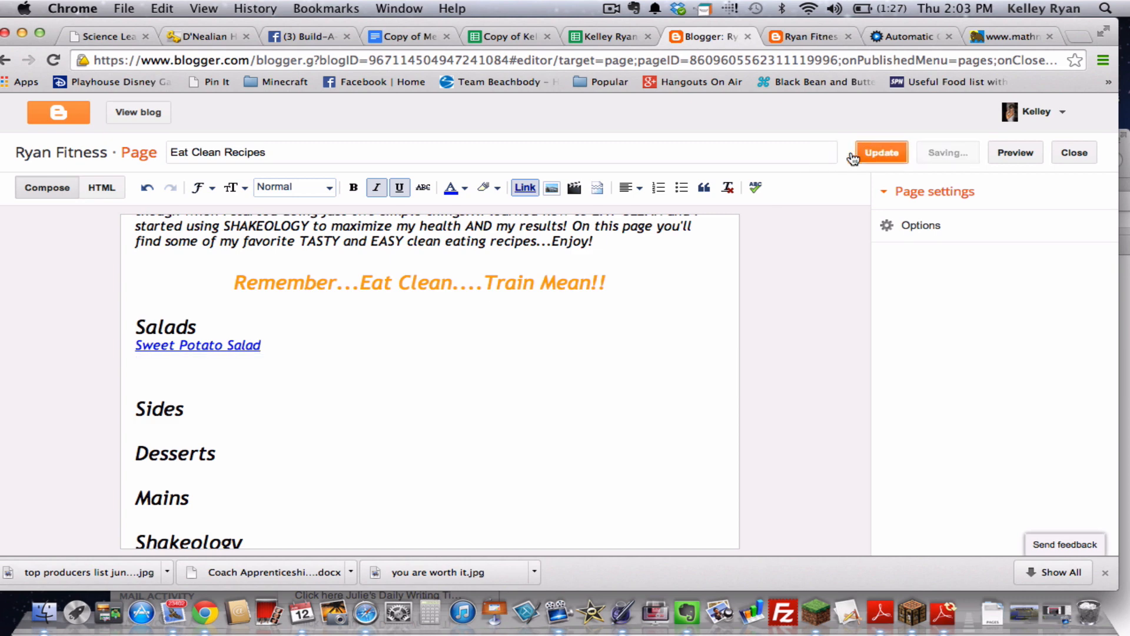
mouse_move(652, 390)
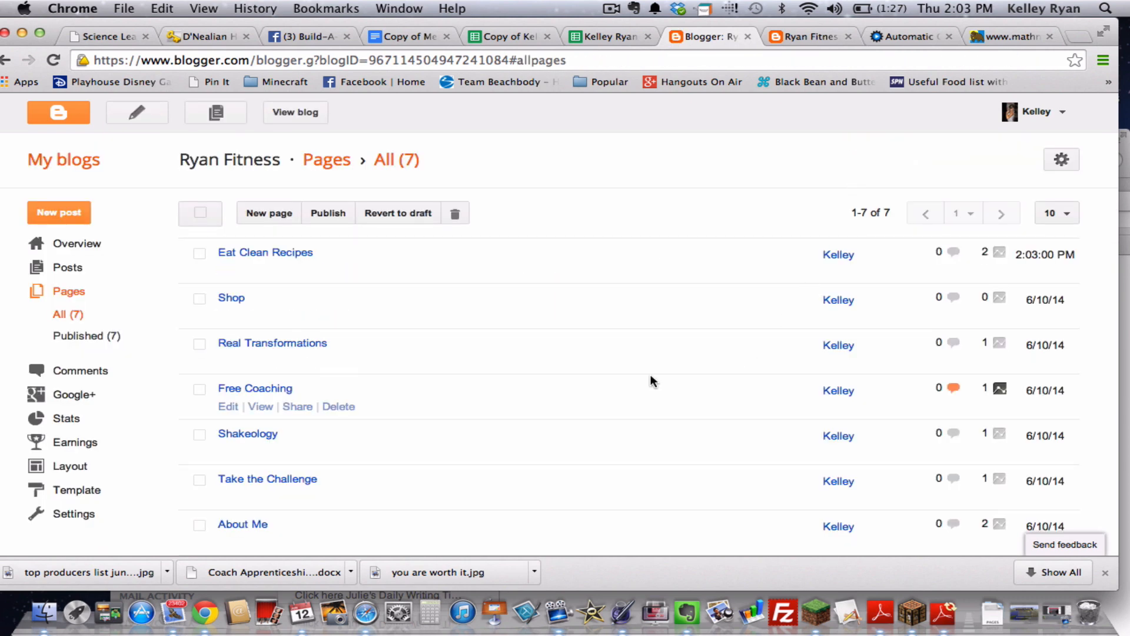
- View the live Eat Clean Recipes page, follow the Sweet Potato Salad link, then close the post tab
left_click(295, 112)
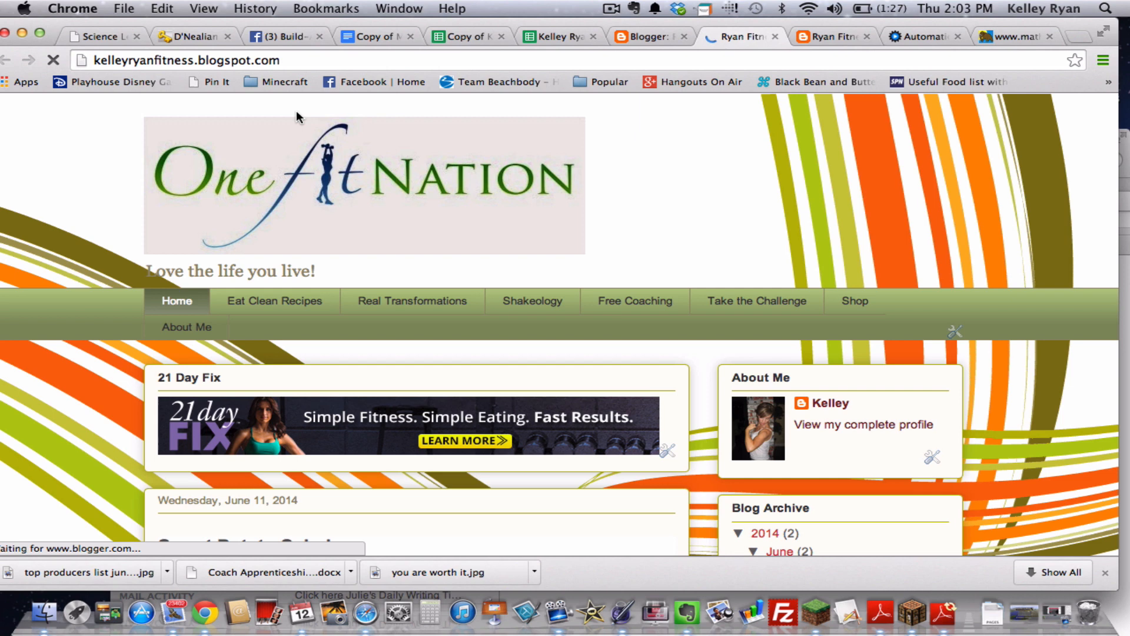
left_click(303, 306)
scroll(305, 306, "down", 5)
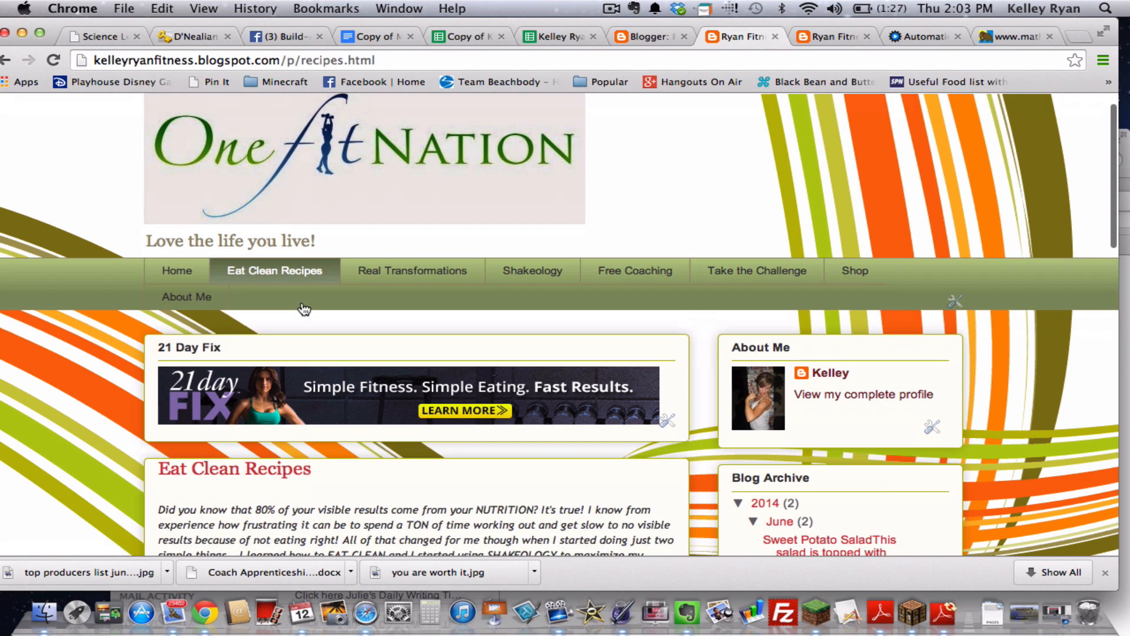
scroll(304, 306, "down", 3)
scroll(304, 306, "down", 2)
scroll(303, 306, "down", 1)
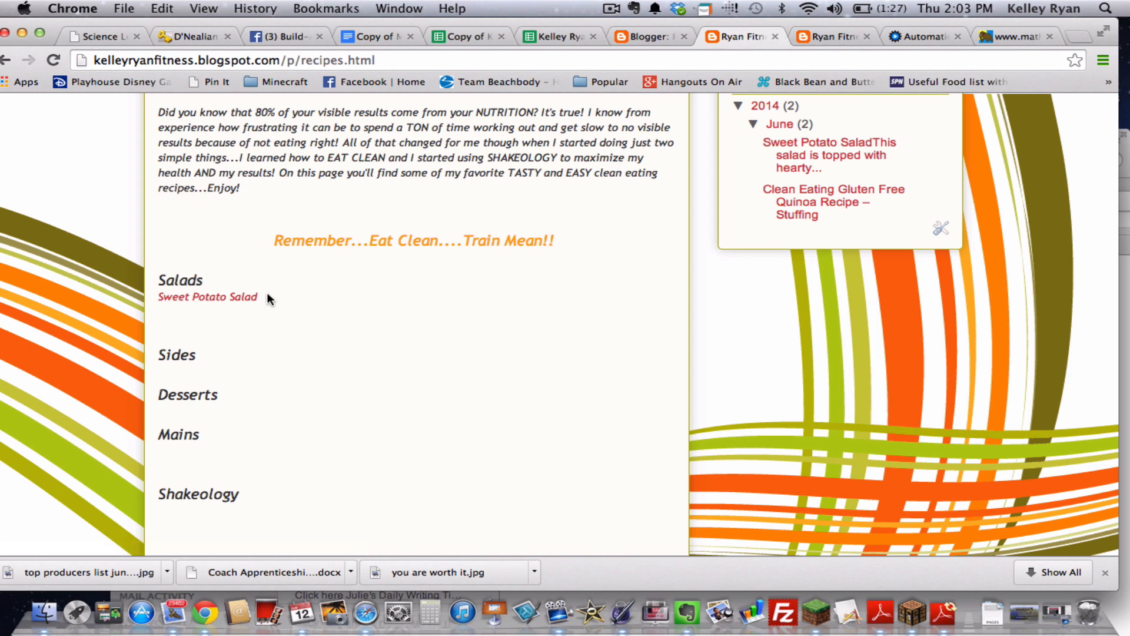
left_click(235, 303)
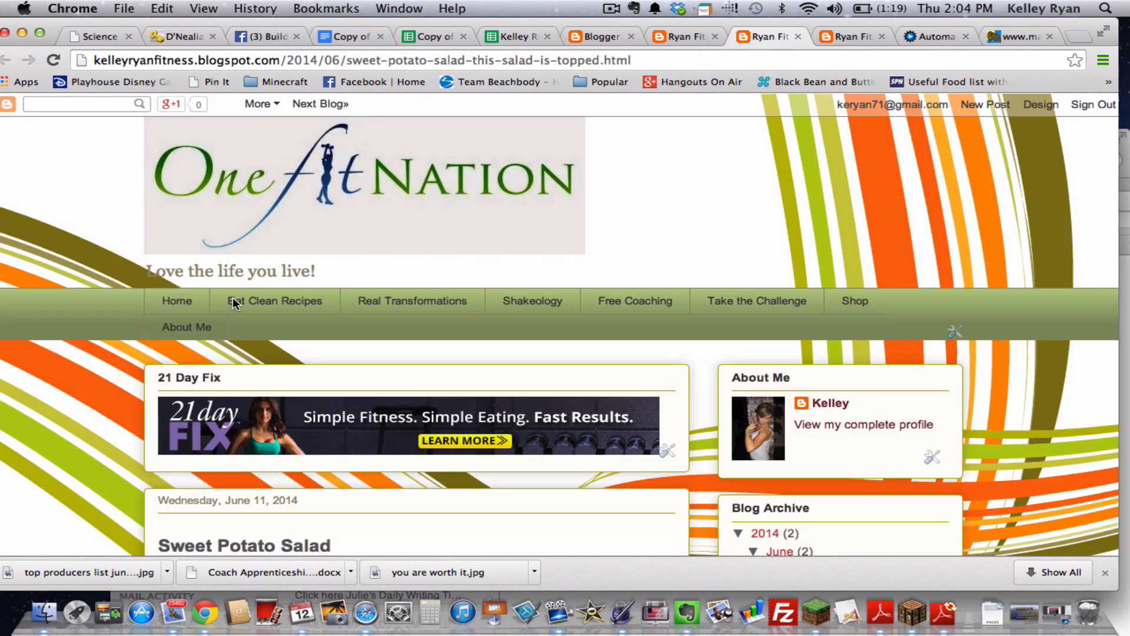
scroll(265, 300, "down", 10)
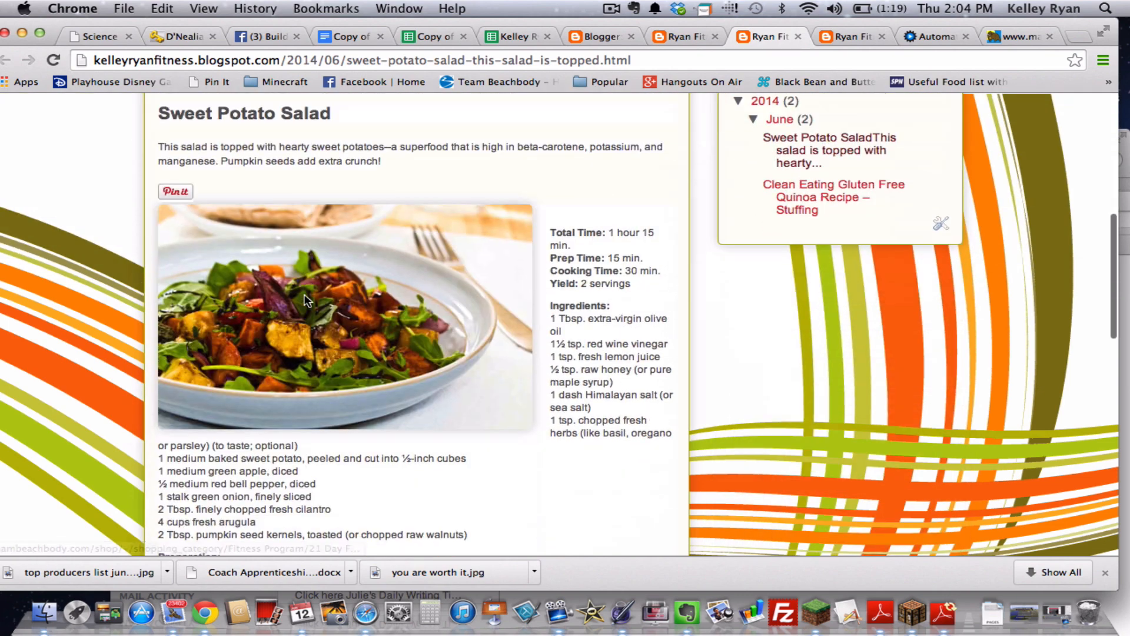
scroll(305, 300, "down", 2)
scroll(304, 300, "up", 3)
scroll(304, 300, "up", 8)
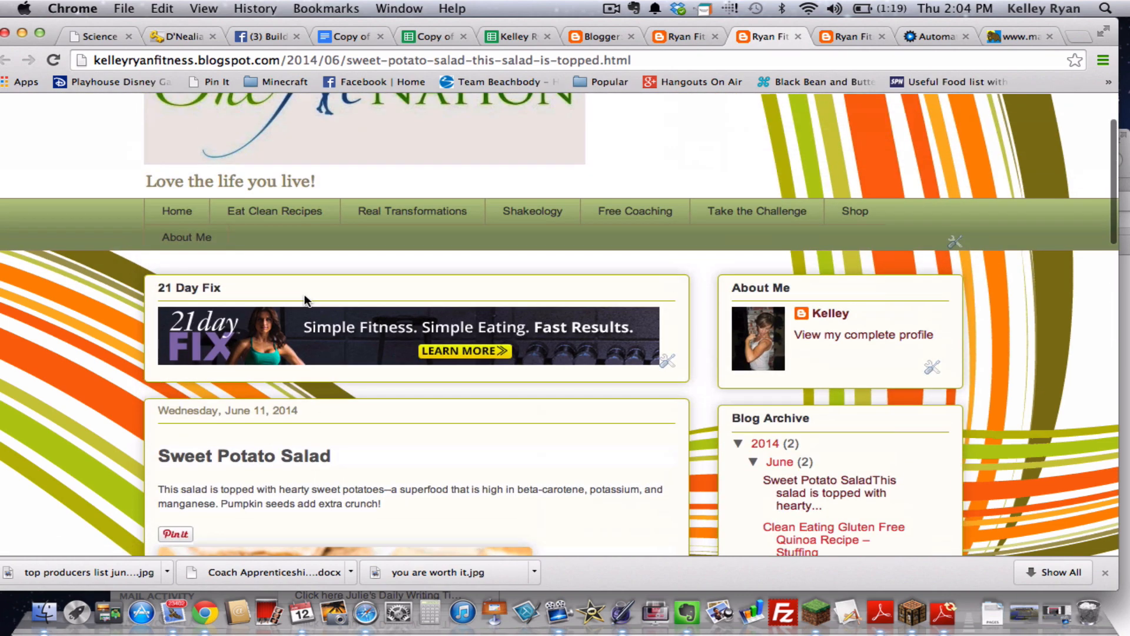
left_click(798, 36)
scroll(420, 408, "up", 5)
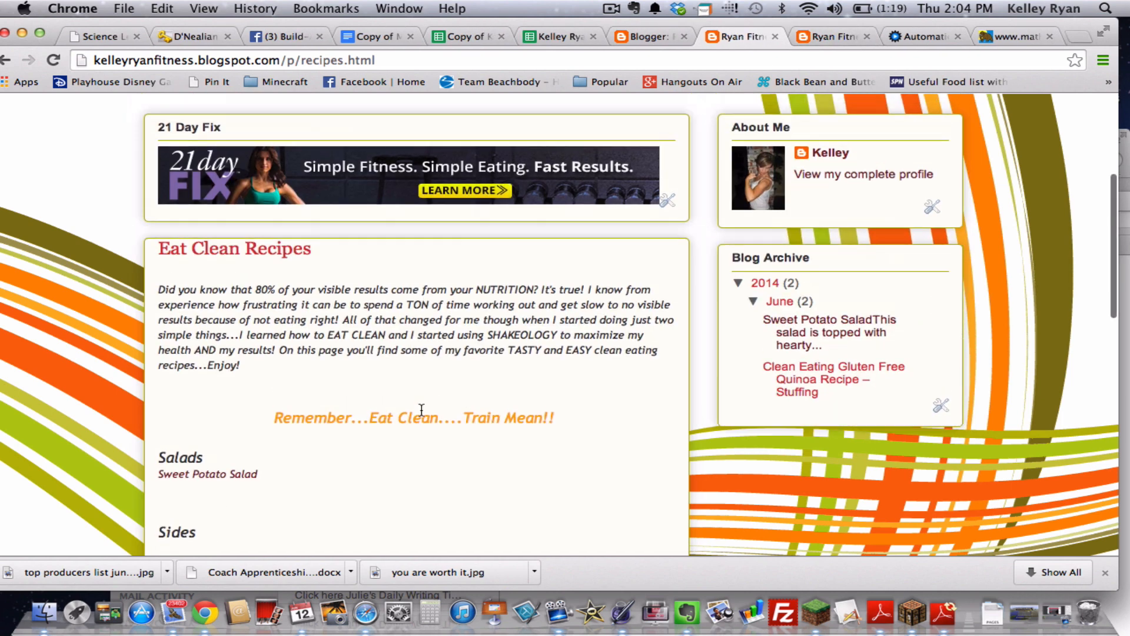
scroll(420, 408, "down", 3)
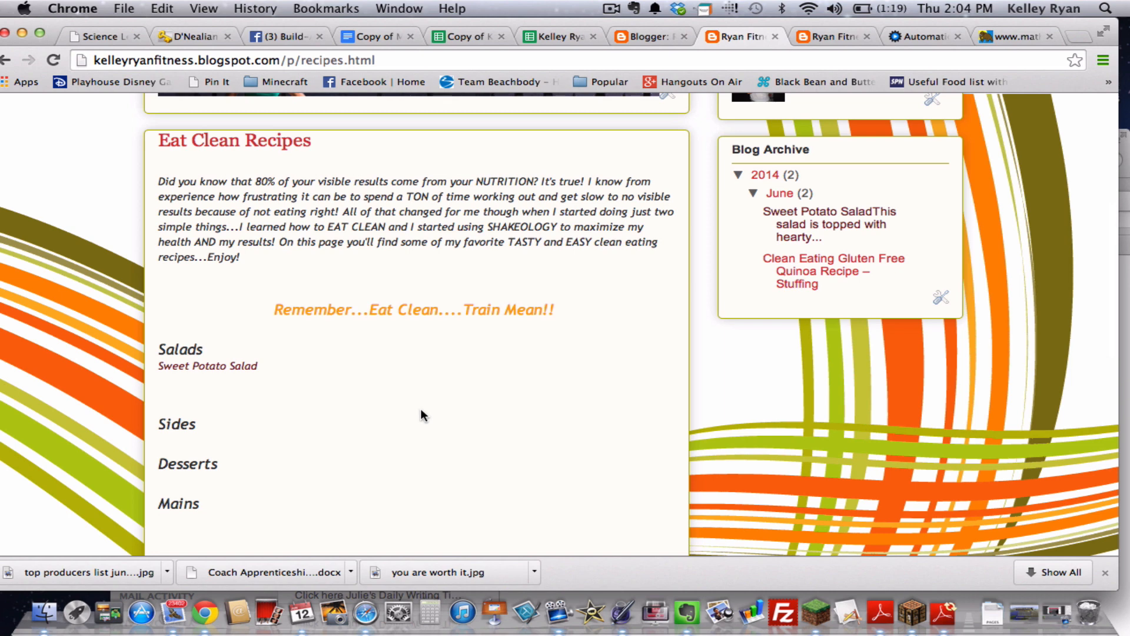
scroll(421, 408, "down", 3)
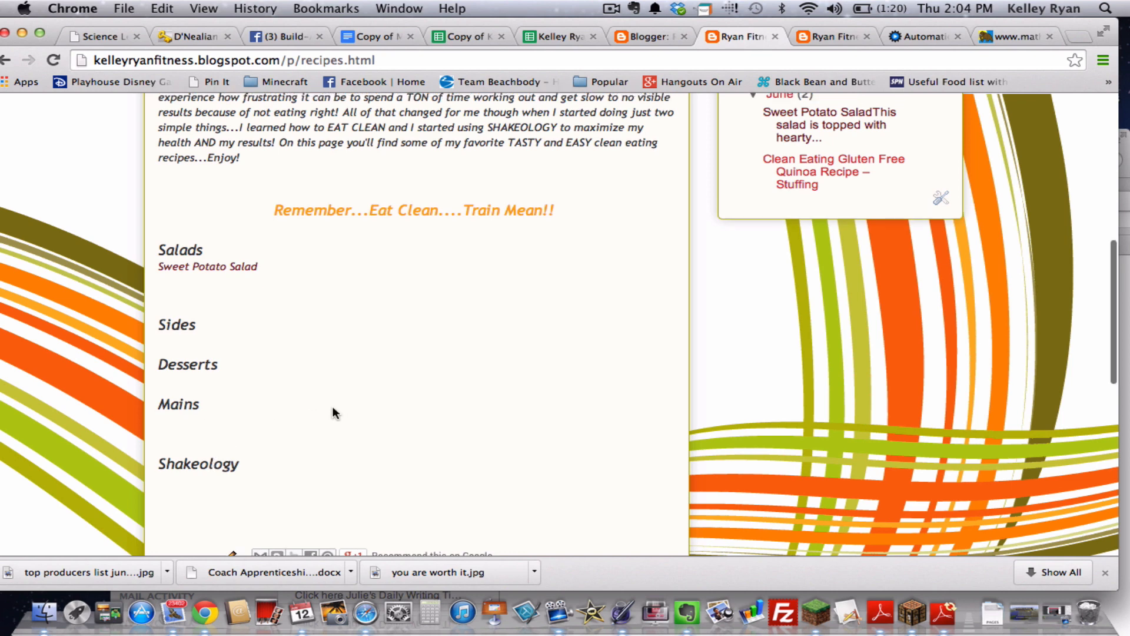
scroll(332, 406, "up", 5)
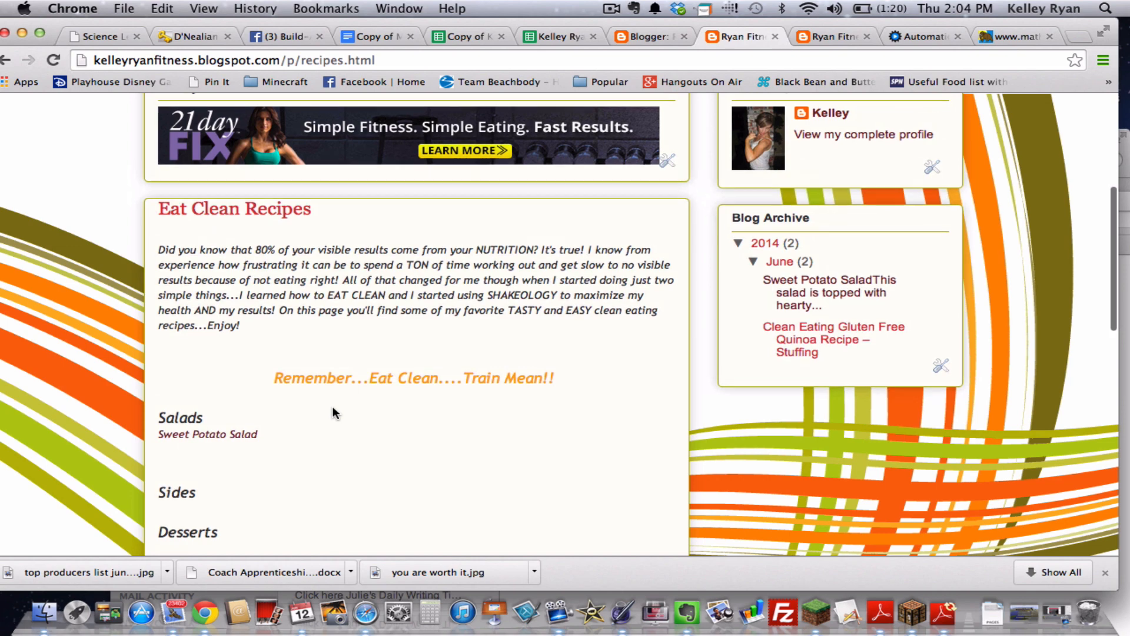
scroll(331, 405, "down", 5)
scroll(332, 406, "down", 3)
scroll(333, 406, "up", 5)
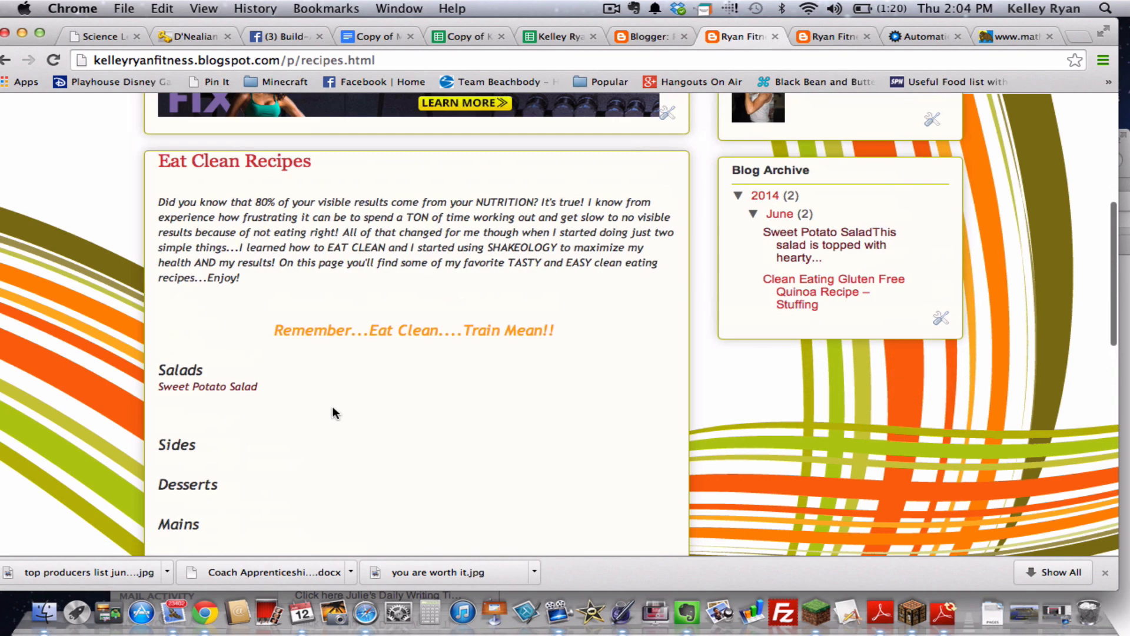
scroll(332, 406, "up", 3)
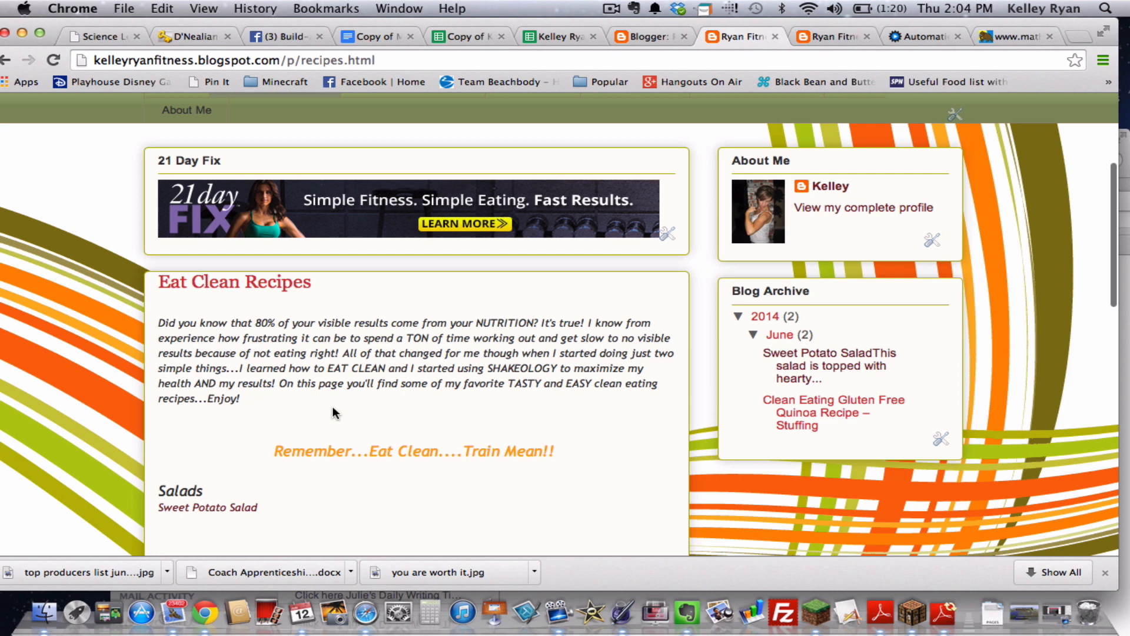
scroll(334, 413, "up", 2)
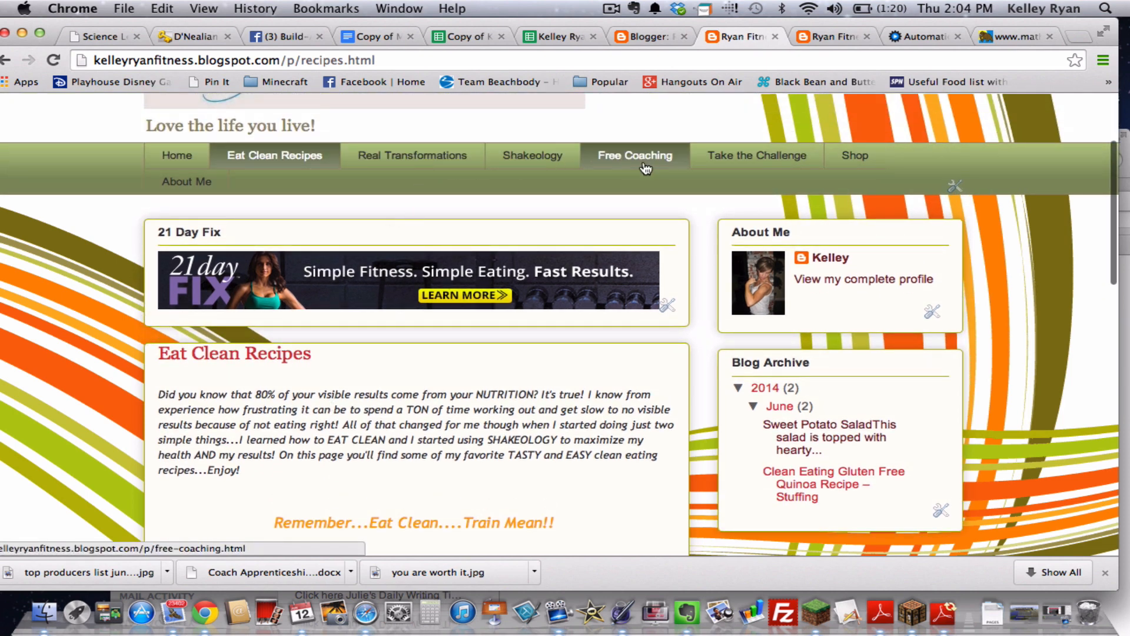
scroll(407, 431, "down", 1)
scroll(408, 430, "down", 3)
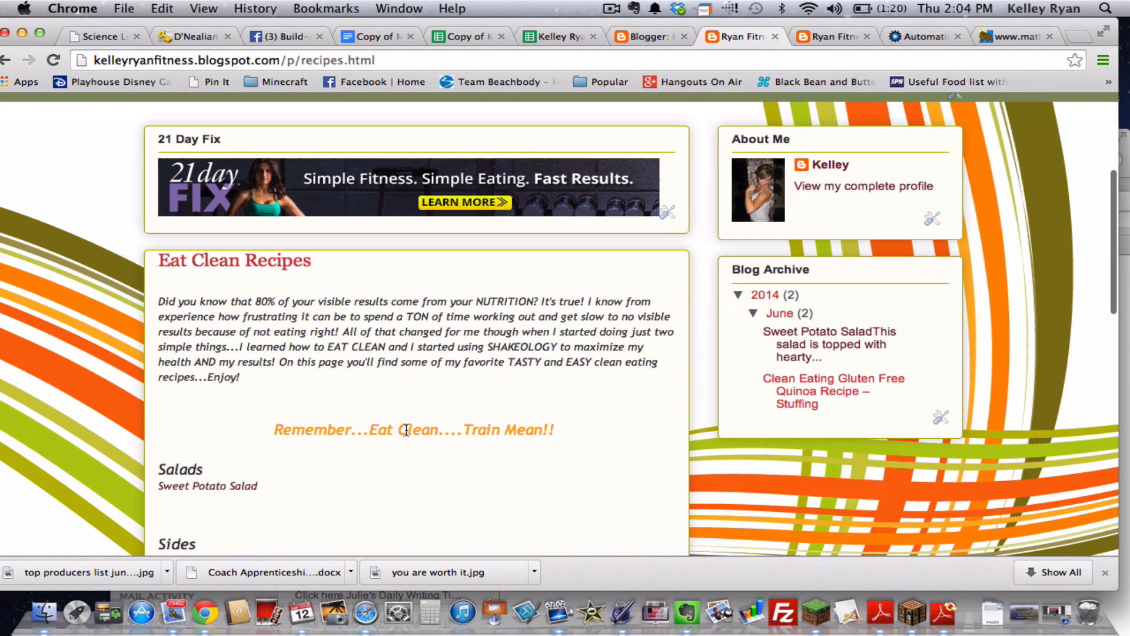
scroll(407, 430, "down", 2)
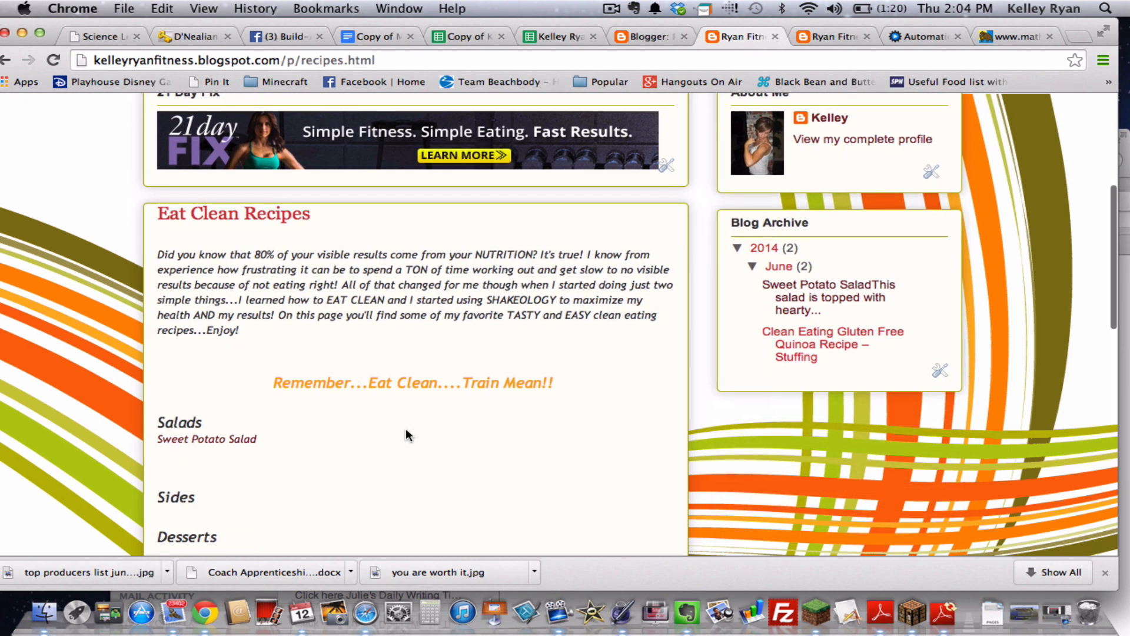
left_click(611, 11)
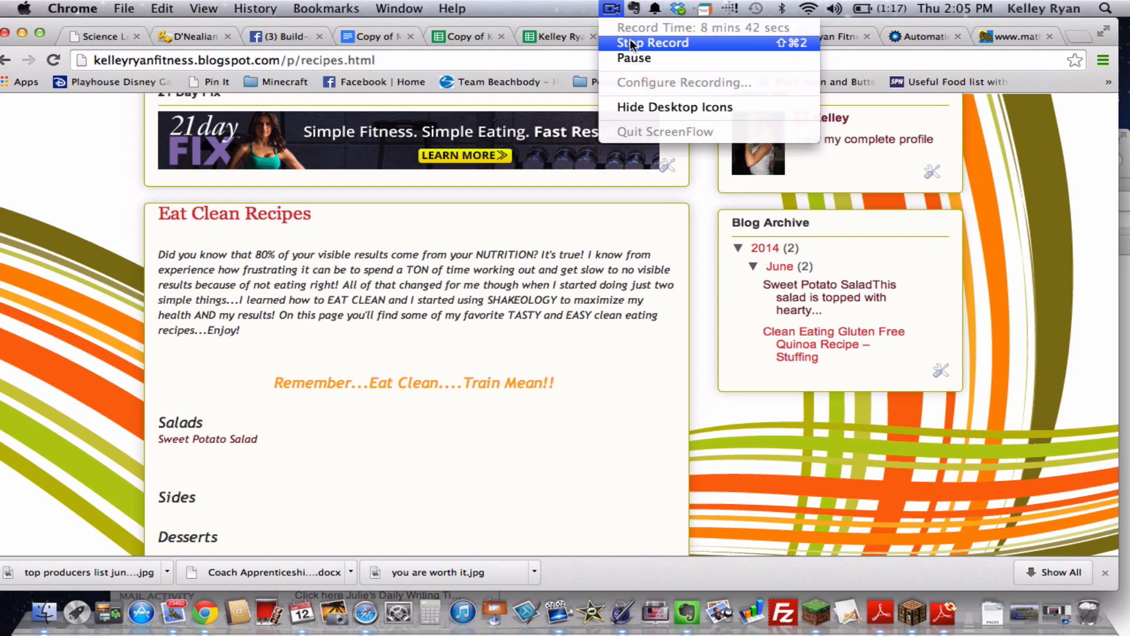